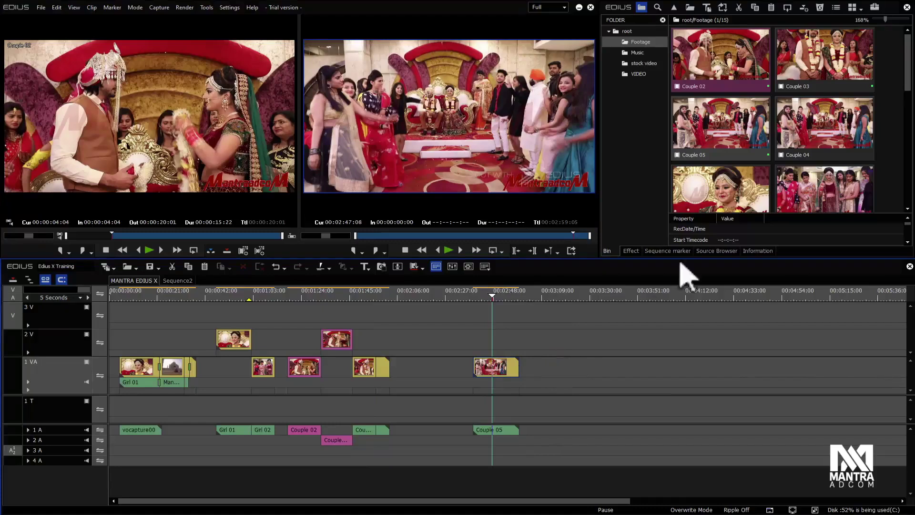
Place the Couple 02 clip on track 1 VA after Couple 05 and move it closer, starting about 00:03:03
drag(722, 62, 572, 377)
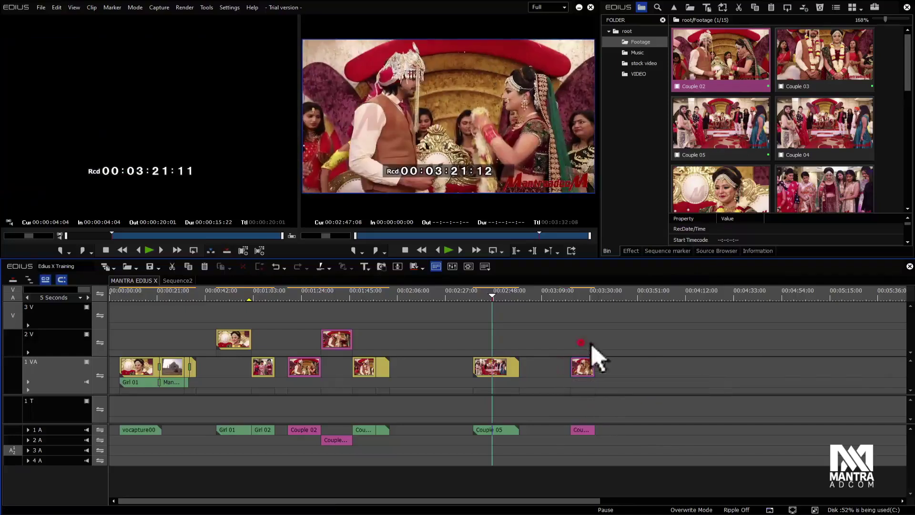
drag(586, 376, 539, 374)
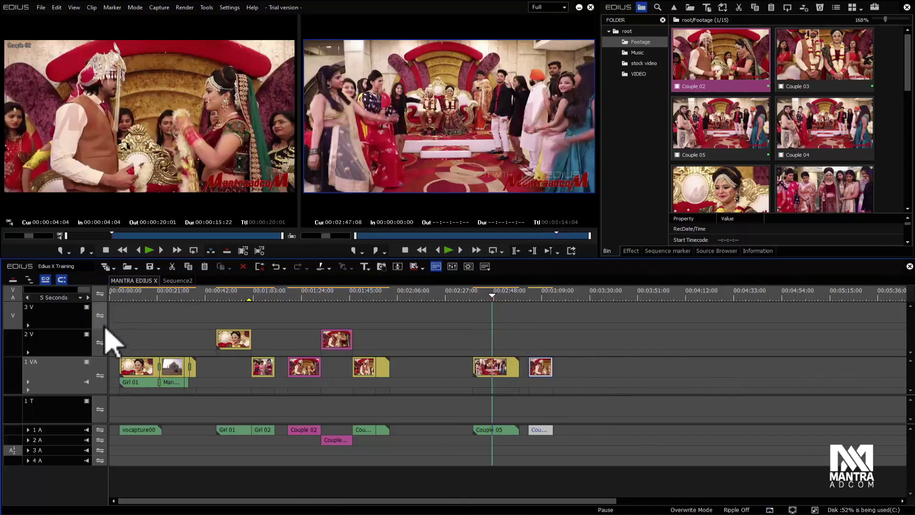
scroll(108, 329, up, 5)
scroll(145, 335, down, 3)
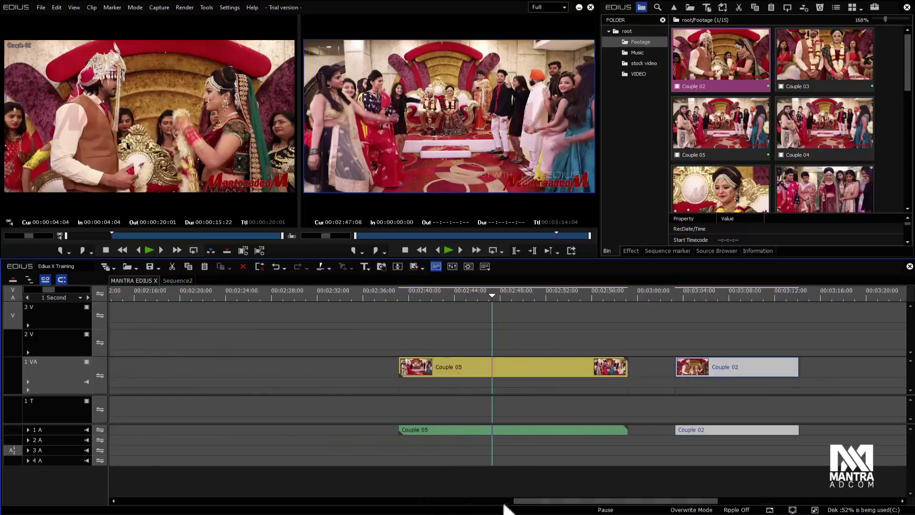
drag(536, 502, 583, 501)
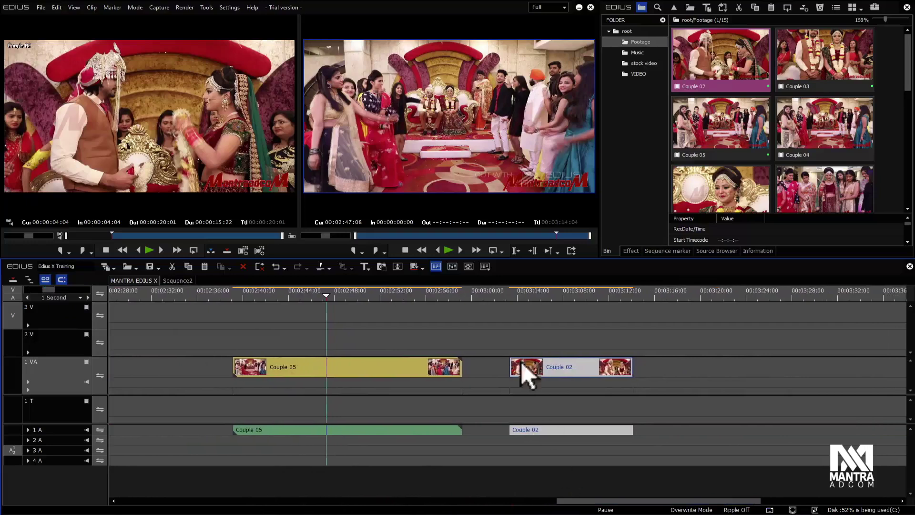
click(481, 312)
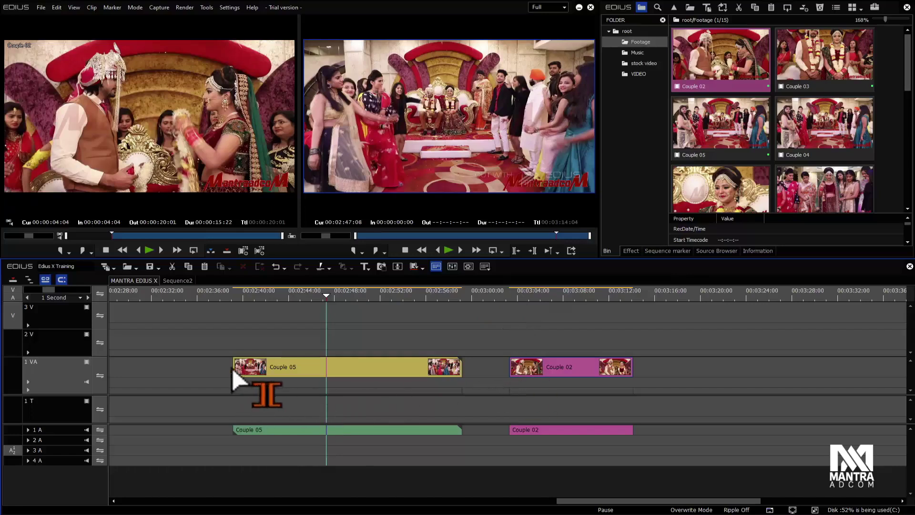
Trim the timeline clip Couple 02 so it starts at 00:03:03:06 and ends at 00:03:14:08
click(285, 367)
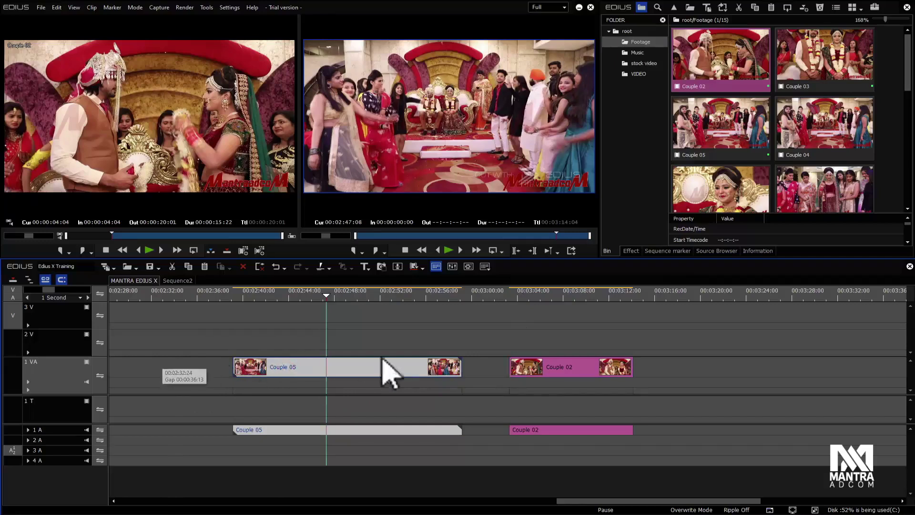
click(495, 340)
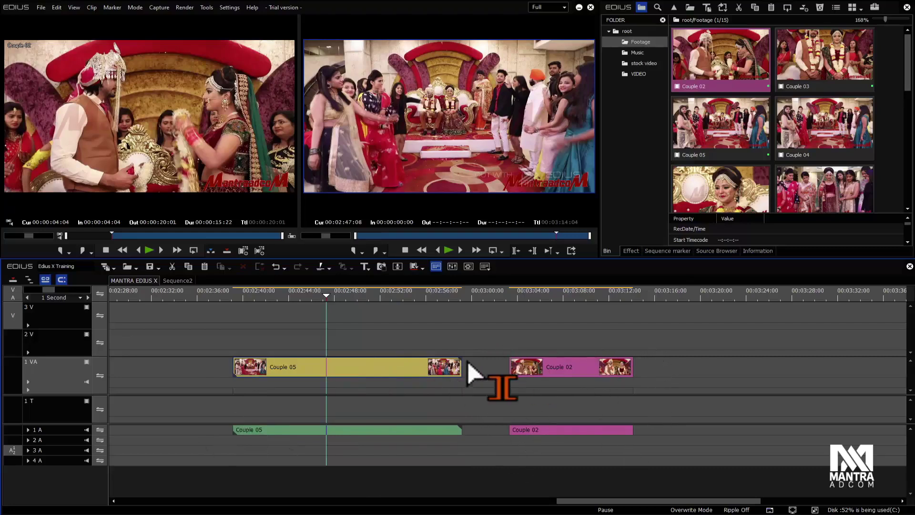
mouse_move(629, 368)
mouse_down()
mouse_move(664, 376)
mouse_move(637, 376)
mouse_up()
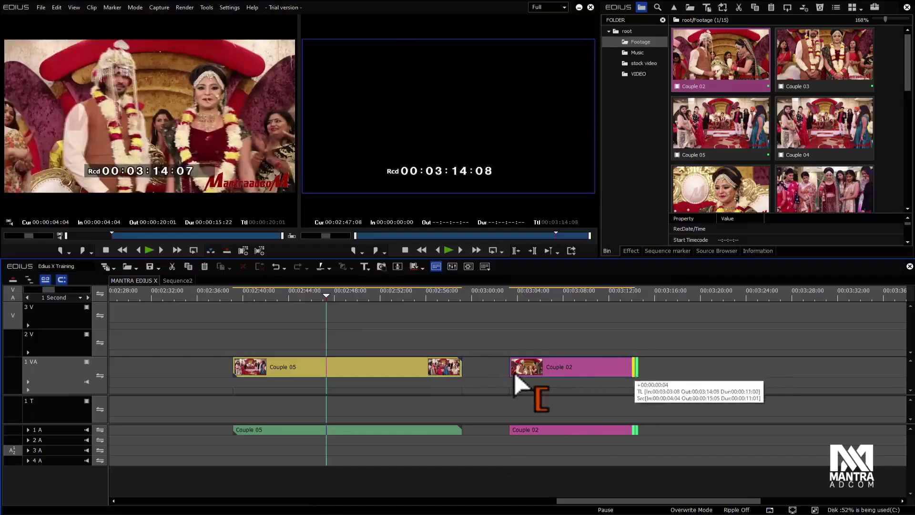
mouse_move(514, 376)
mouse_down()
mouse_move(482, 380)
mouse_move(518, 373)
mouse_move(486, 375)
mouse_move(510, 375)
mouse_up()
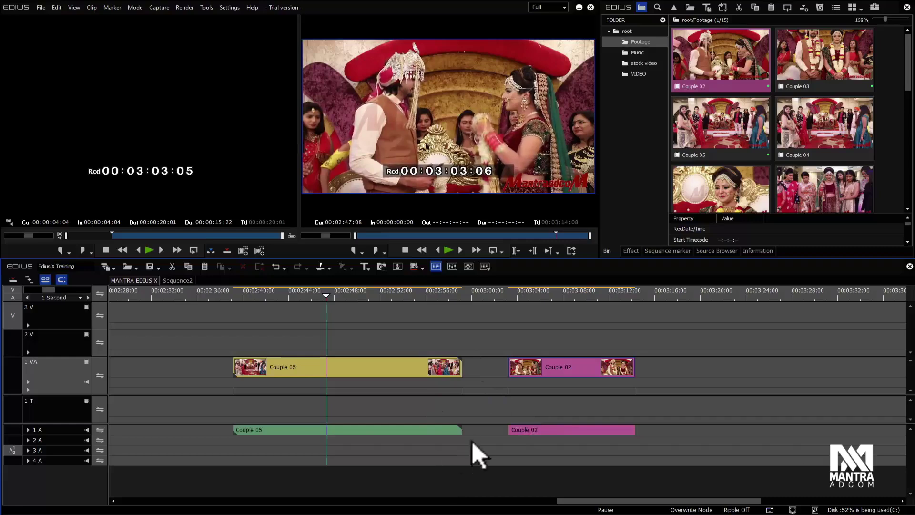
Select the video and audio parts of the Couple 02 clip in turn to check whether they are linked
click(562, 369)
click(564, 334)
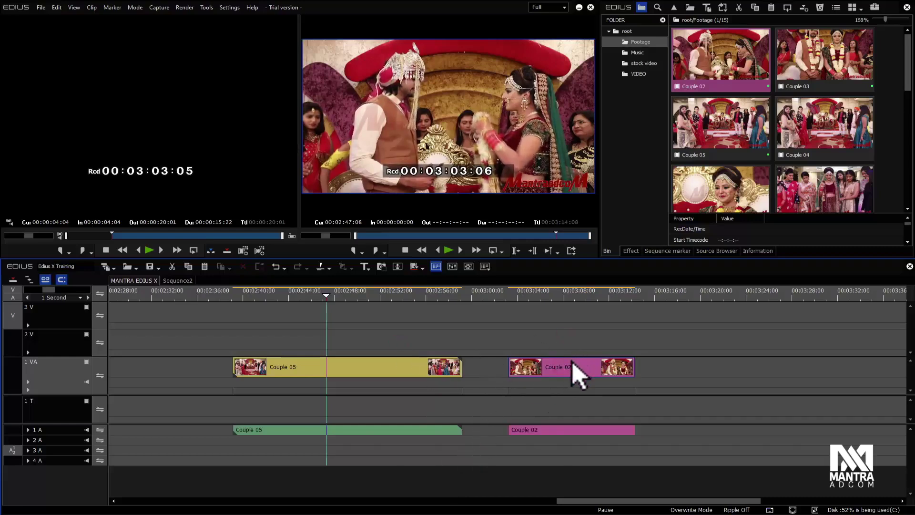
click(573, 368)
click(665, 450)
click(591, 432)
click(564, 367)
click(565, 432)
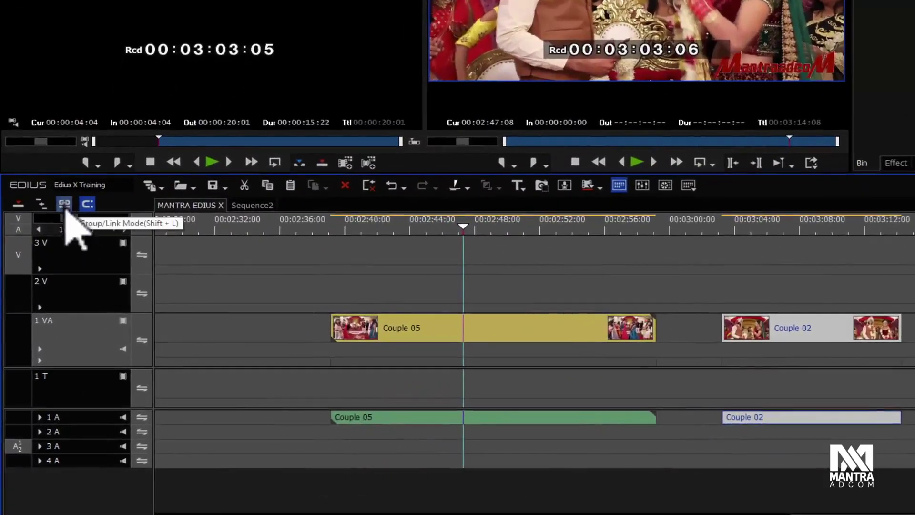
Turn off Group/Link Mode and select the video and audio parts of Couple 02 and Couple 05 separately
click(65, 204)
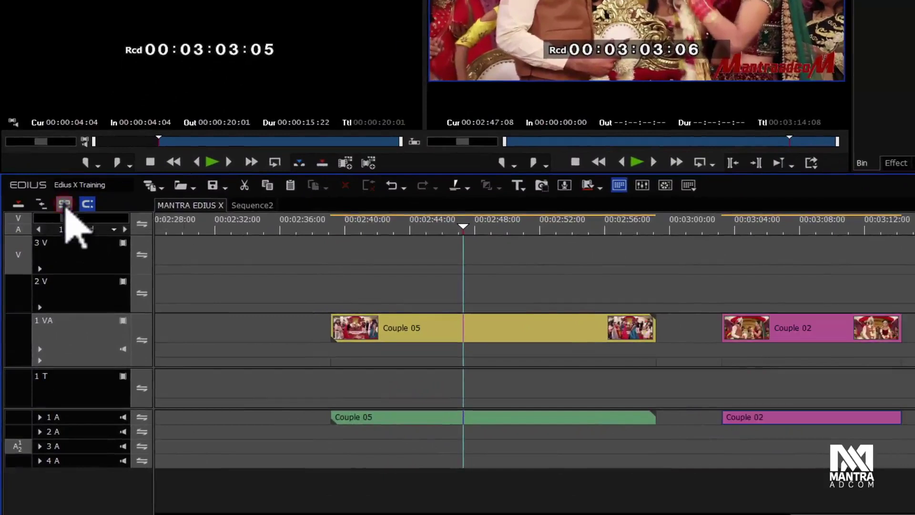
click(518, 260)
click(821, 326)
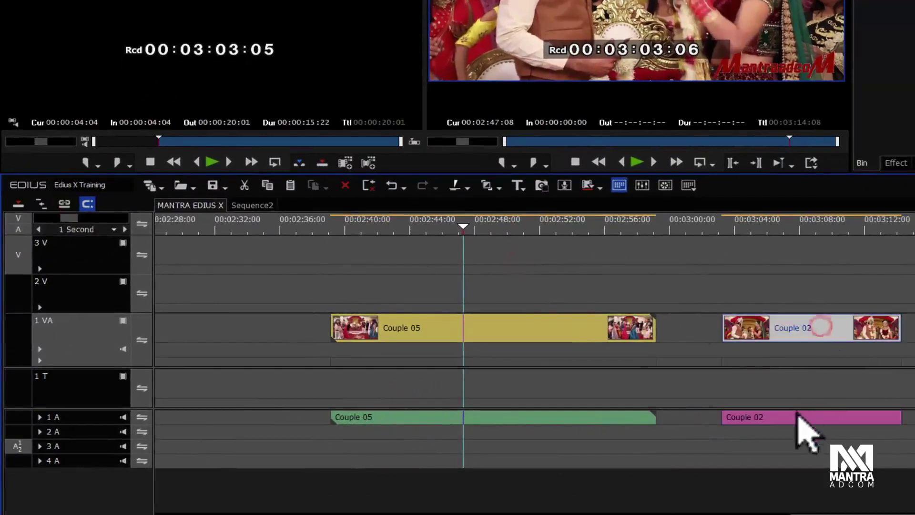
click(796, 417)
click(608, 415)
click(577, 331)
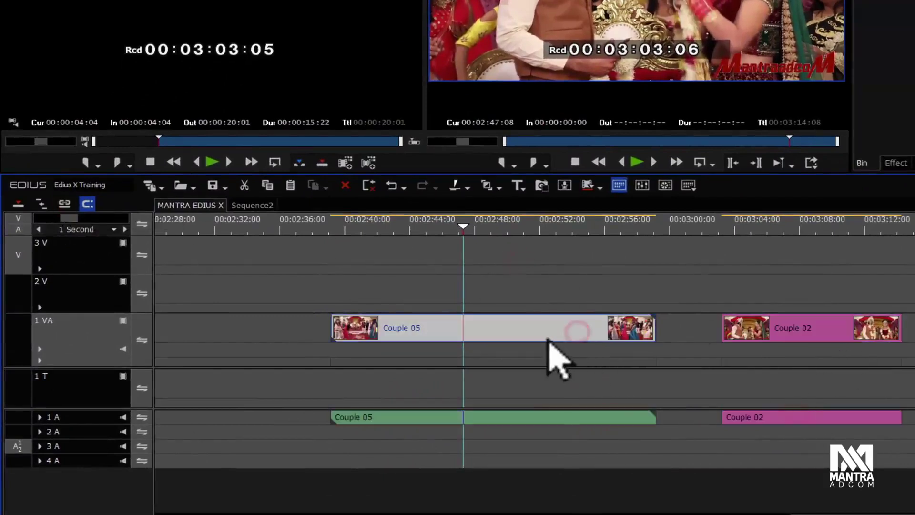
click(521, 417)
click(544, 325)
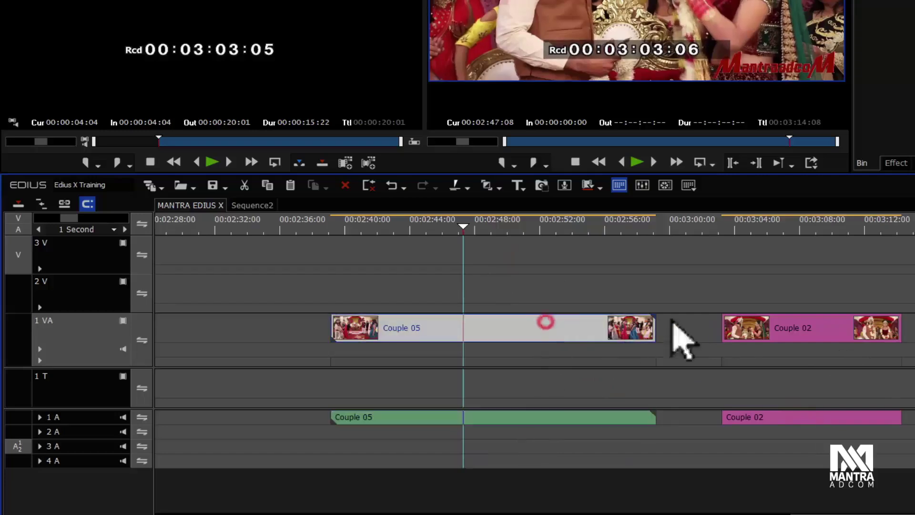
click(800, 329)
click(816, 415)
click(803, 331)
click(816, 415)
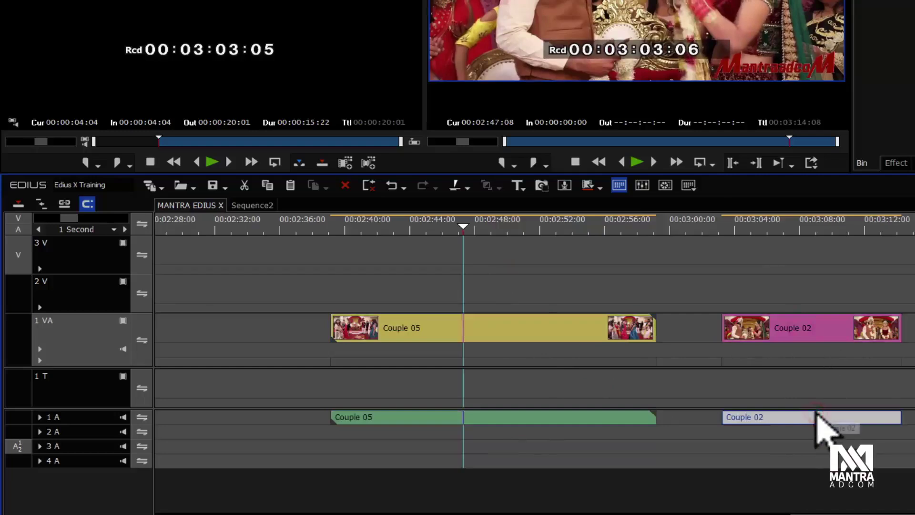
Delete the video of Couple 05 and the audio of Couple 02 separately, and undo both deletions
click(572, 332)
key(Delete)
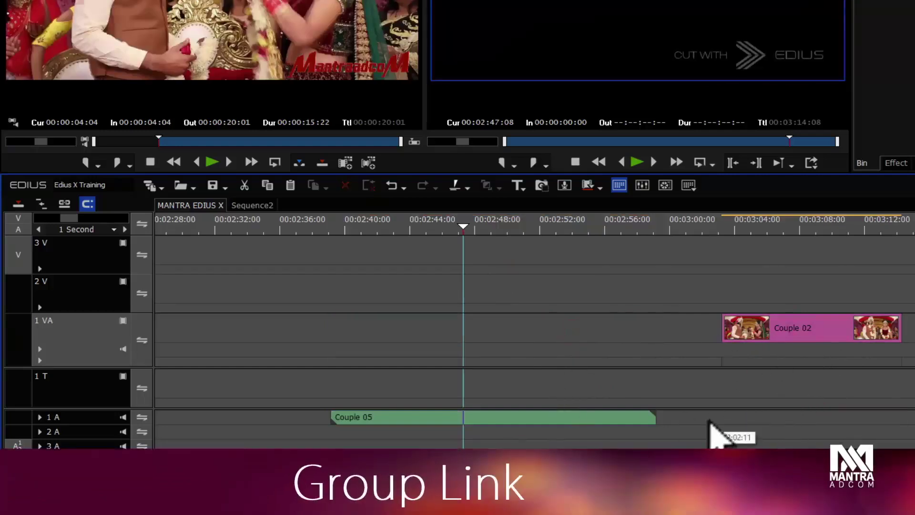
key(ctrl+z)
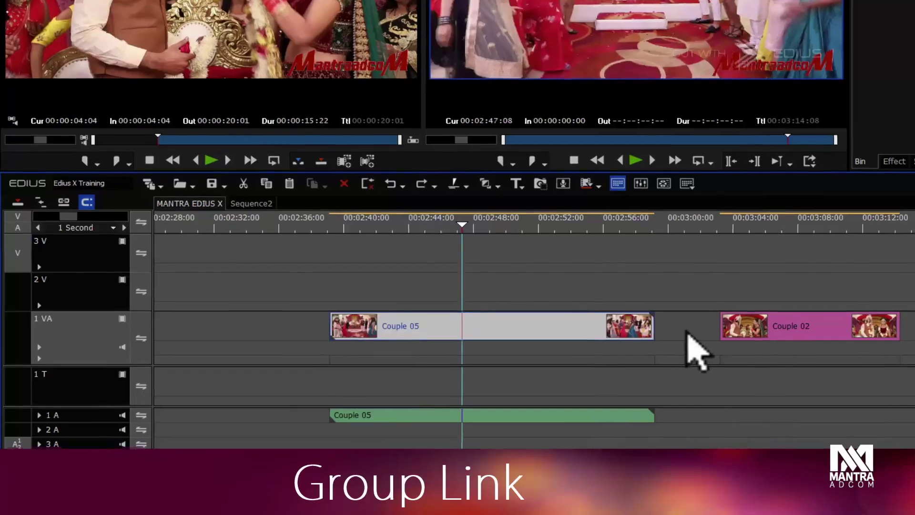
key(ctrl+z)
Trim the ends of Couple 02's video and audio separately to 00:03:13:21 and turn Group/Link Mode back on
click(707, 262)
mouse_move(889, 312)
mouse_down()
mouse_move(791, 312)
mouse_move(907, 312)
mouse_move(876, 316)
mouse_up()
mouse_move(884, 400)
mouse_down()
mouse_move(792, 401)
mouse_move(892, 399)
mouse_move(813, 402)
mouse_move(879, 399)
mouse_up()
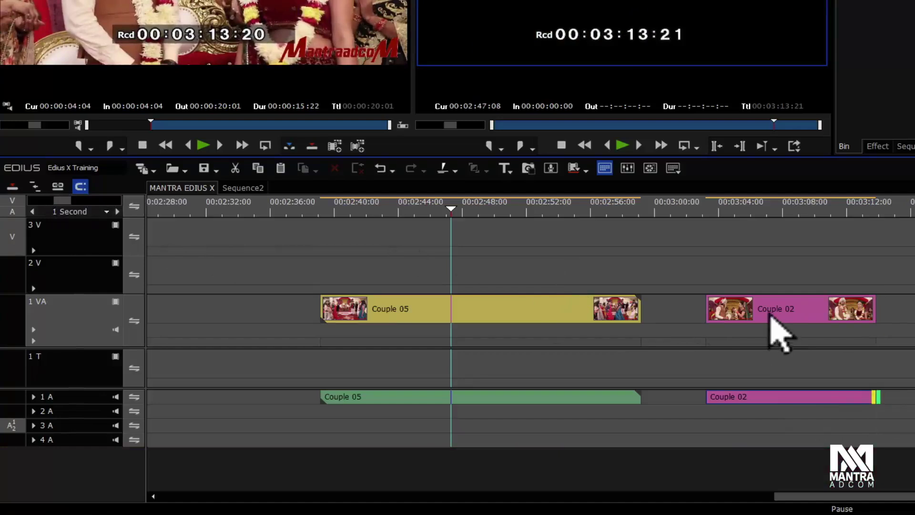
click(58, 186)
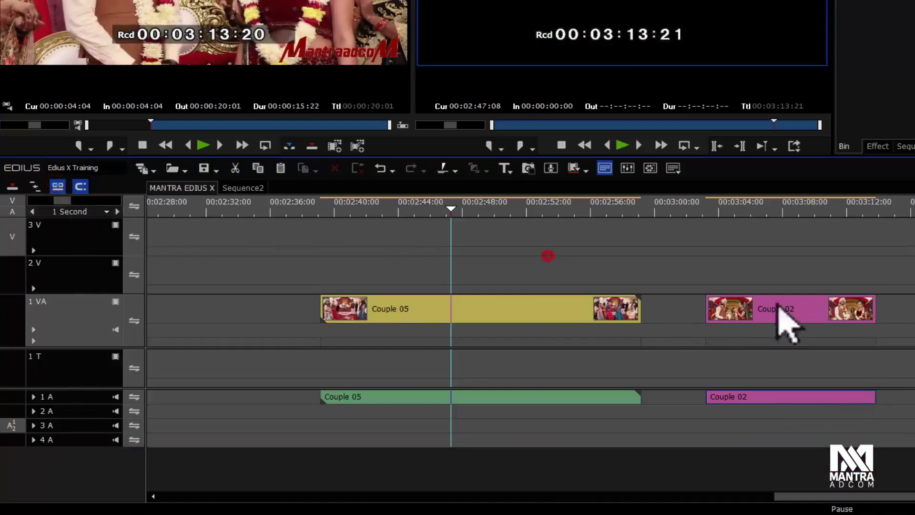
Adjust the end of Couple 02 so the video ends at 00:03:15:17 and the audio slightly earlier
mouse_move(873, 312)
mouse_down()
mouse_move(817, 310)
mouse_move(869, 307)
mouse_up()
mouse_move(867, 397)
mouse_down()
mouse_move(852, 398)
mouse_move(889, 399)
mouse_move(911, 374)
mouse_move(853, 400)
mouse_move(889, 400)
mouse_move(824, 400)
mouse_move(882, 400)
mouse_up()
mouse_move(890, 318)
mouse_down()
mouse_move(843, 327)
mouse_move(894, 310)
mouse_move(901, 333)
mouse_move(892, 329)
mouse_up()
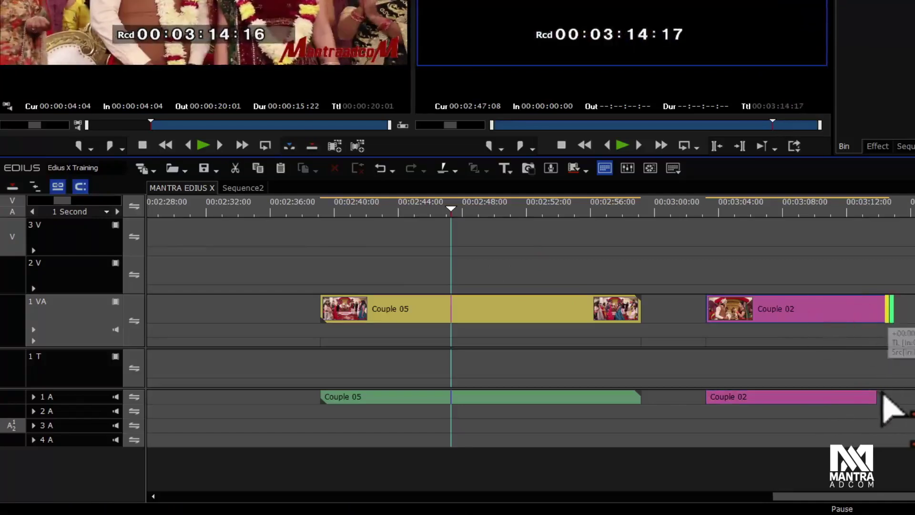
drag(878, 398, 907, 401)
click(906, 315)
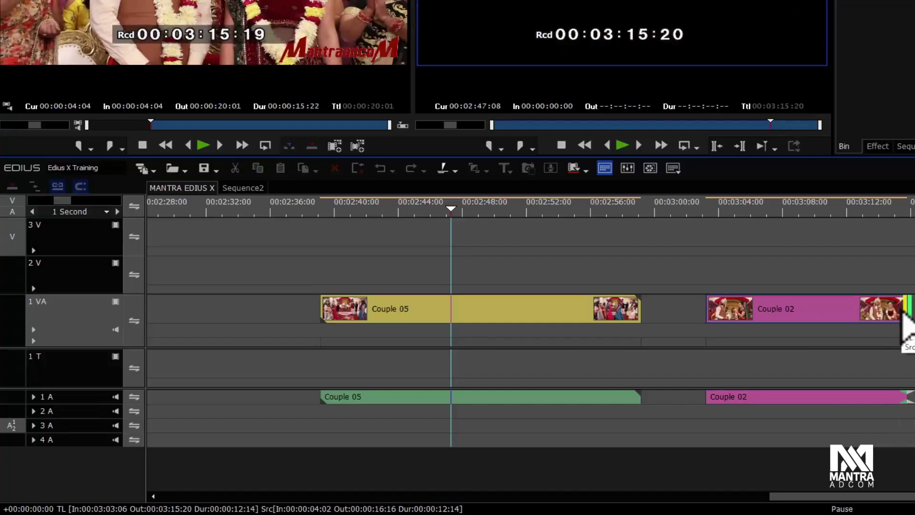
mouse_move(907, 329)
mouse_down()
mouse_move(892, 336)
mouse_move(907, 329)
mouse_move(907, 317)
mouse_up()
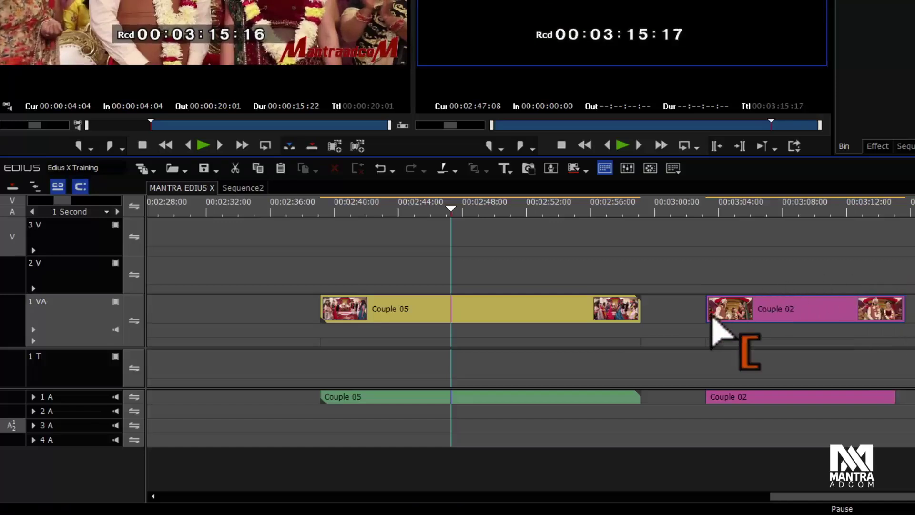
Adjust the linked start of Couple 02's video and audio, setting it to 00:03:05:24
mouse_move(708, 304)
mouse_down()
mouse_move(723, 305)
mouse_move(710, 303)
mouse_move(722, 314)
mouse_move(774, 315)
mouse_move(662, 315)
mouse_move(671, 316)
mouse_up()
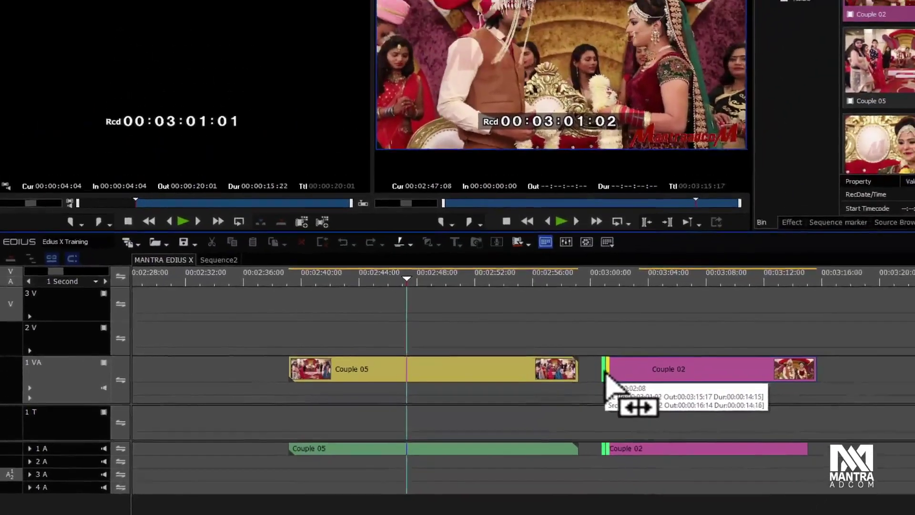
drag(605, 376, 619, 375)
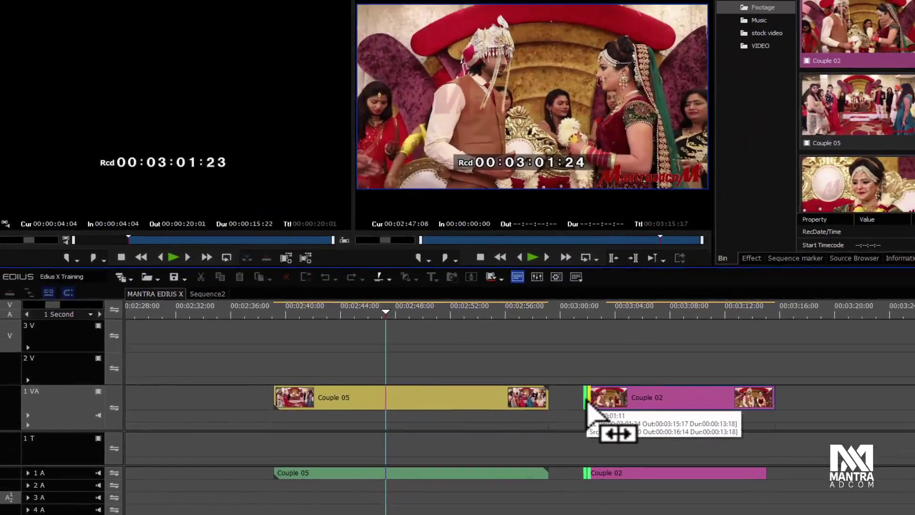
drag(587, 404, 642, 405)
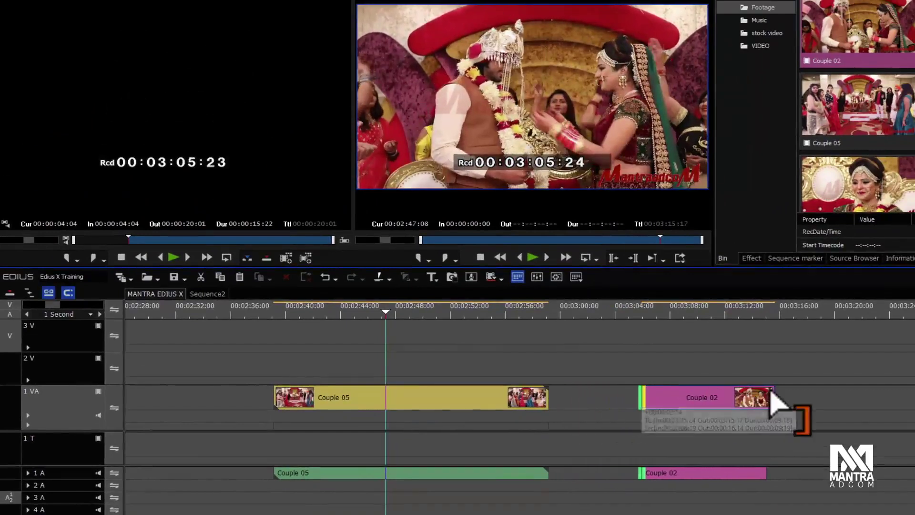
Shorten and re-extend the linked end of Couple 02, setting the video's end to 00:03:15:05
mouse_move(773, 400)
mouse_down()
mouse_move(719, 399)
mouse_move(808, 399)
mouse_move(756, 398)
mouse_up()
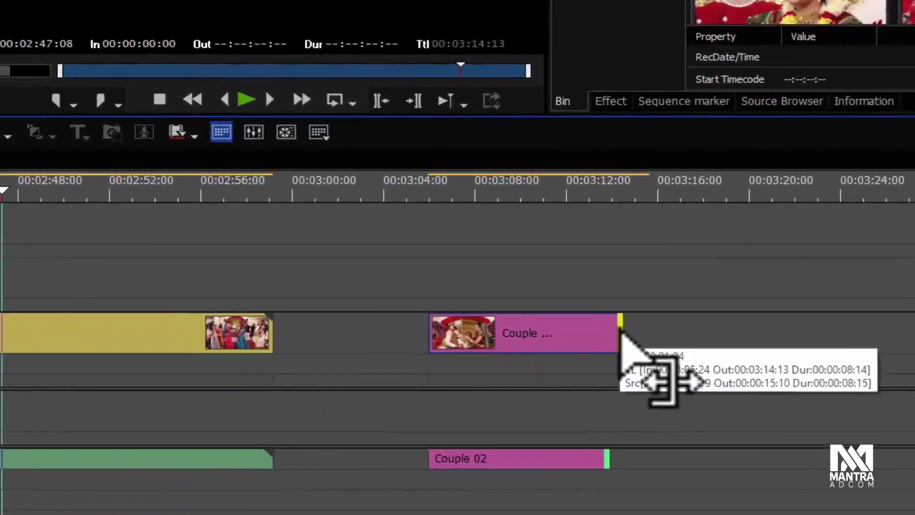
drag(621, 330, 601, 330)
mouse_move(536, 305)
mouse_down()
mouse_move(470, 304)
mouse_move(585, 292)
mouse_move(522, 292)
mouse_move(579, 291)
mouse_move(547, 293)
mouse_up()
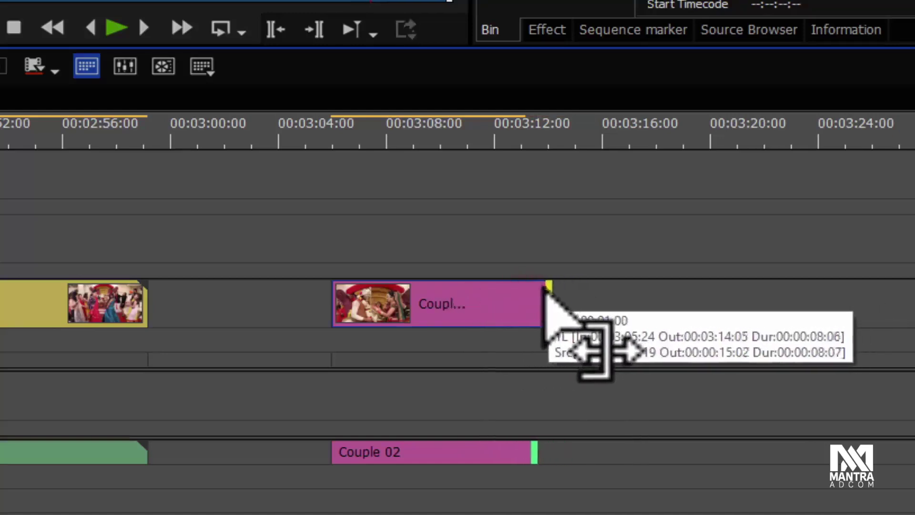
mouse_move(587, 287)
mouse_down()
mouse_move(455, 285)
mouse_move(575, 286)
mouse_up()
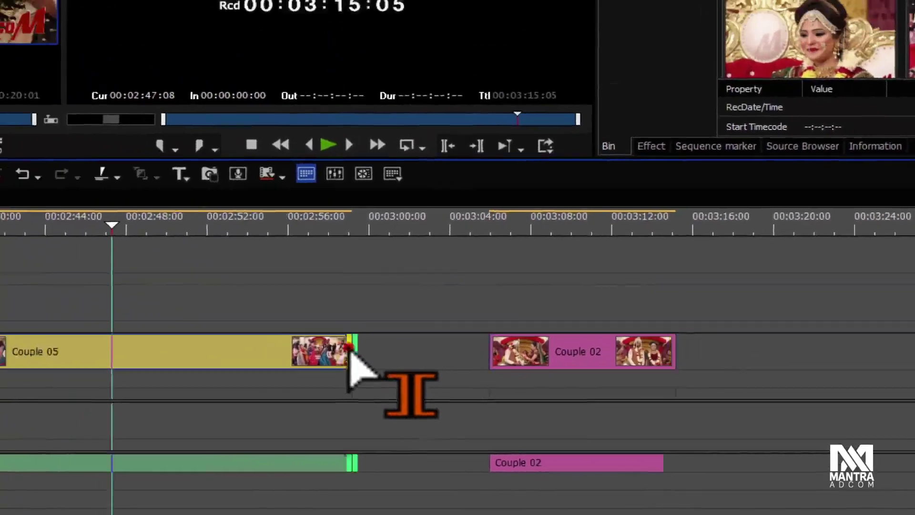
Try to extend the end and the start of the Couple 05 clip on track 1 VA
click(145, 301)
drag(431, 391, 462, 391)
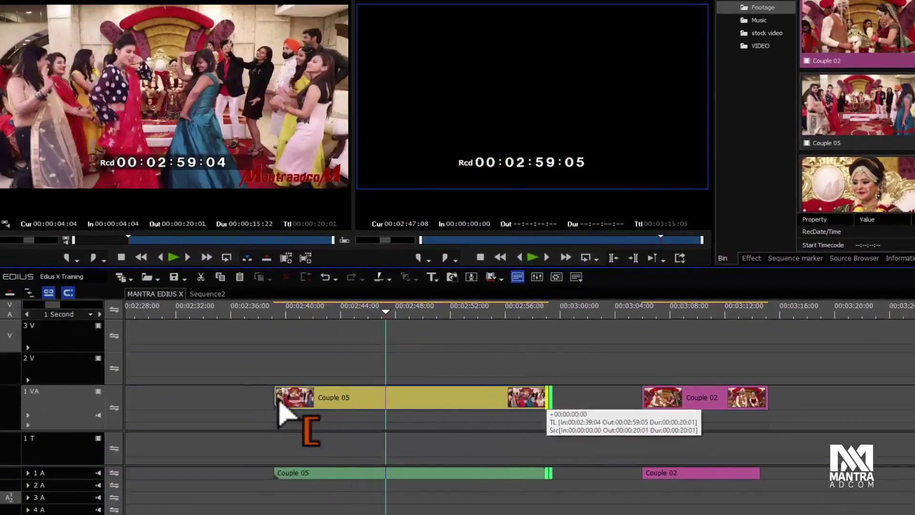
click(125, 383)
mouse_move(276, 403)
mouse_down()
mouse_move(369, 404)
mouse_move(275, 409)
mouse_up()
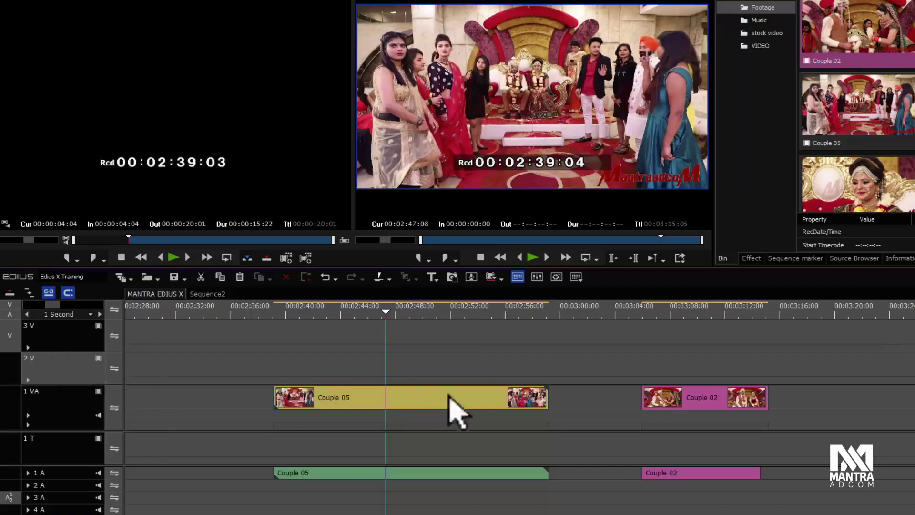
Move the playhead to 00:01:38:14 and split the clip on track 2 V with its audio there
click(686, 310)
click(374, 310)
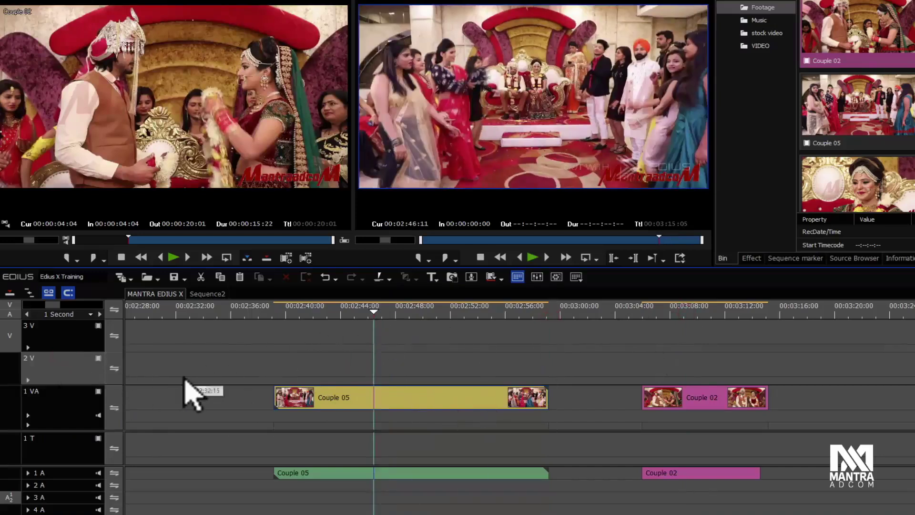
scroll(192, 393, up, 2)
scroll(194, 388, down, 5)
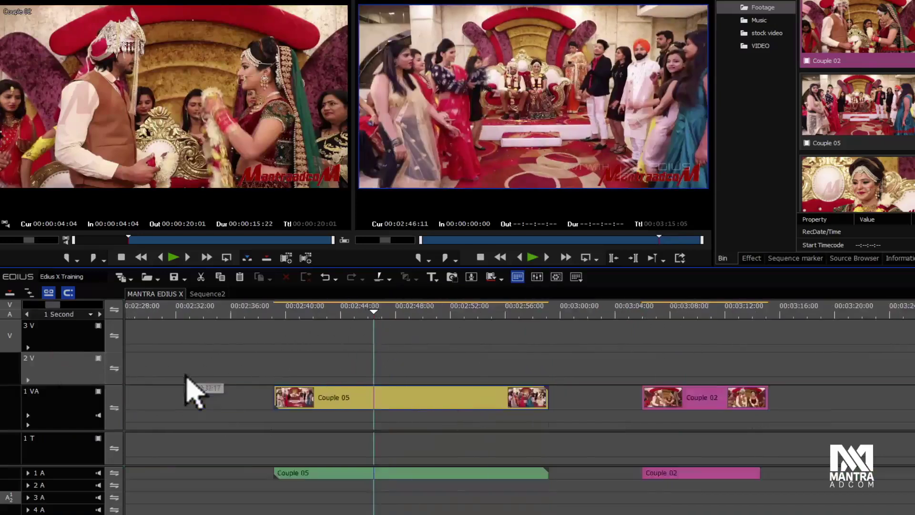
click(189, 324)
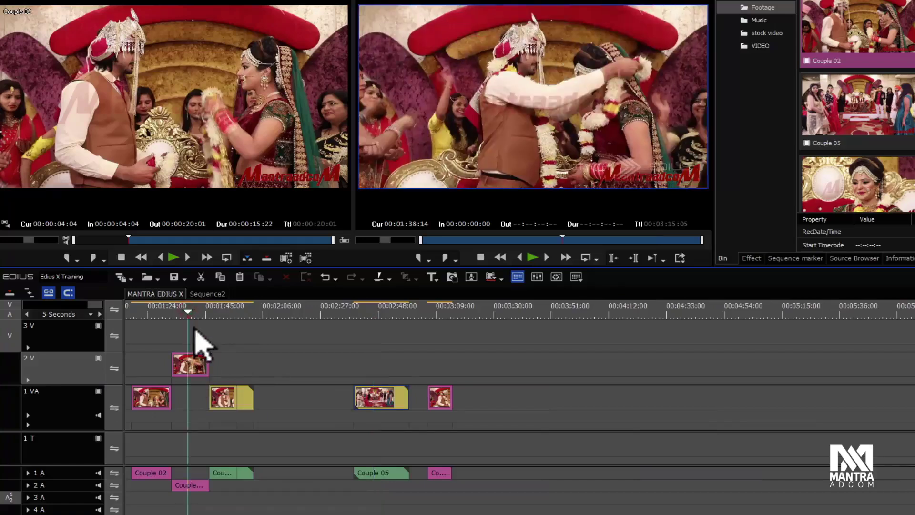
key(c)
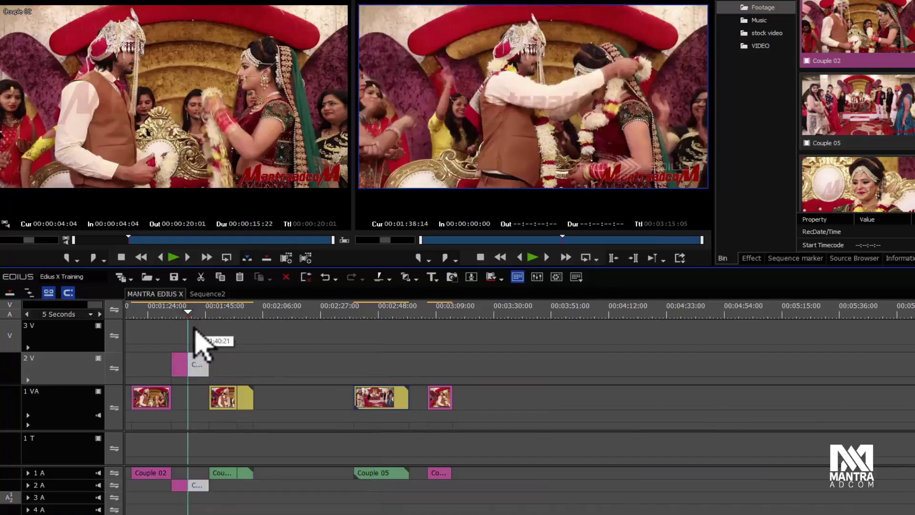
Try splitting the linked clip on track 1 VA at 00:01:51:07 with its audio, and undo the split
click(223, 323)
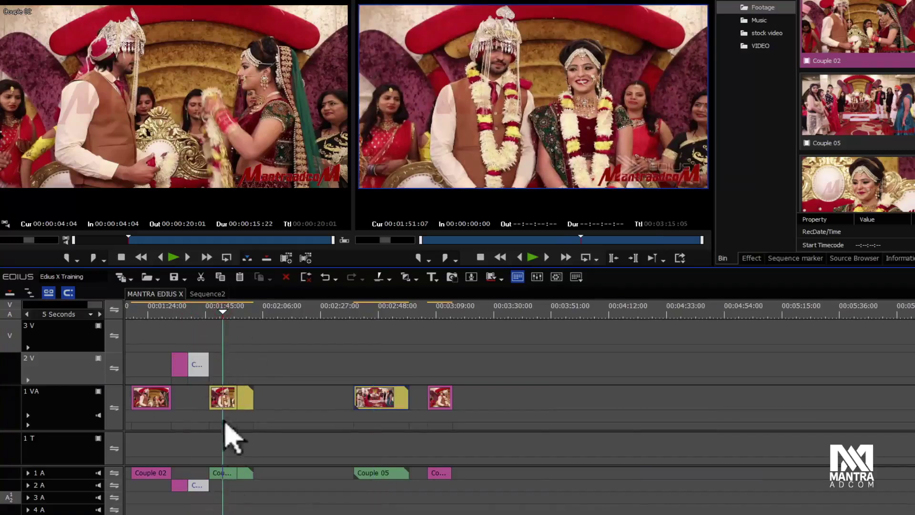
click(221, 473)
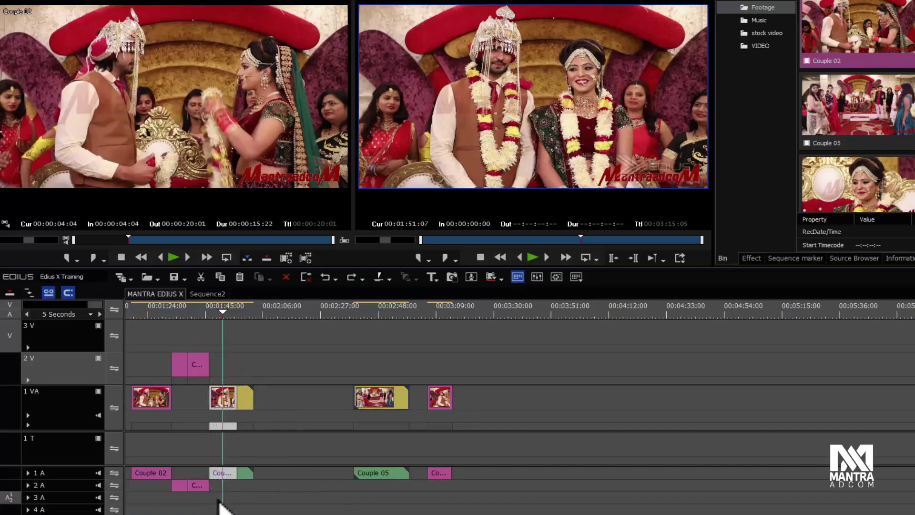
key(c)
key(ctrl+z)
click(288, 356)
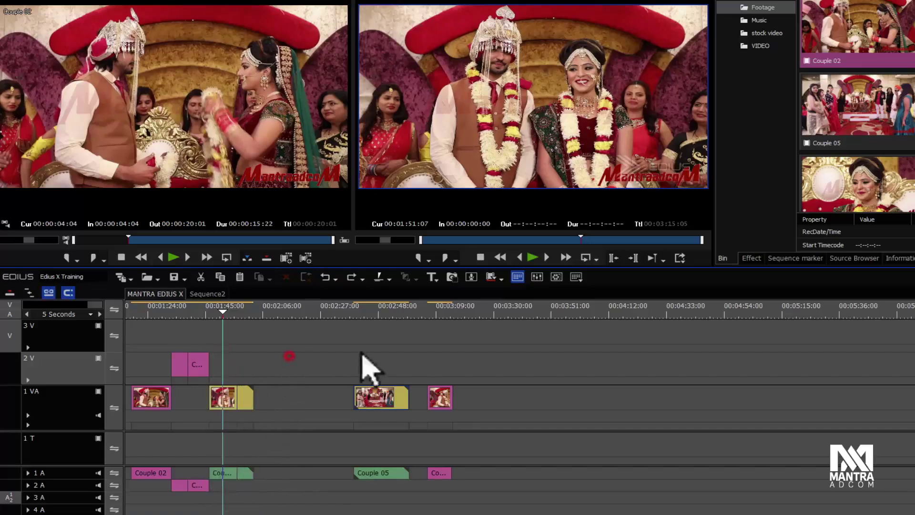
Select Couple 05 on track 1 VA with its audio and split it at 00:02:55:05
click(394, 311)
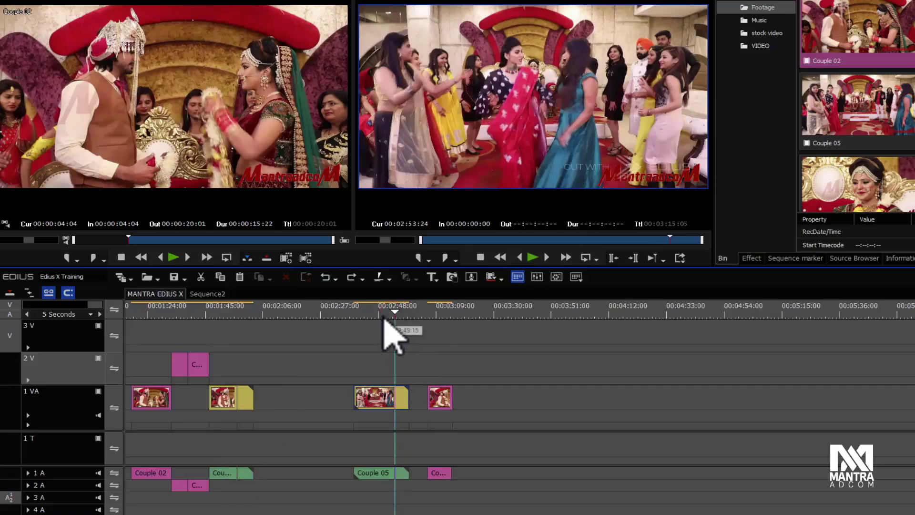
scroll(388, 323, up, 5)
scroll(395, 327, down, 3)
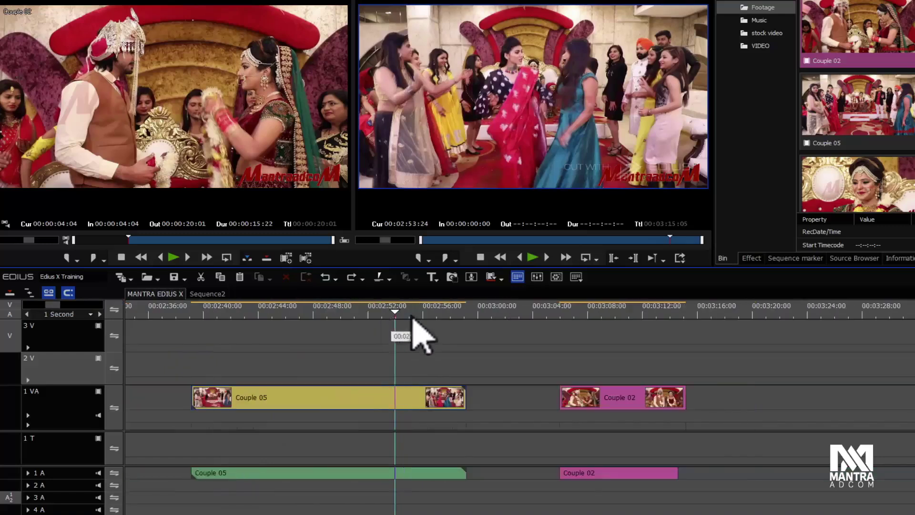
click(412, 312)
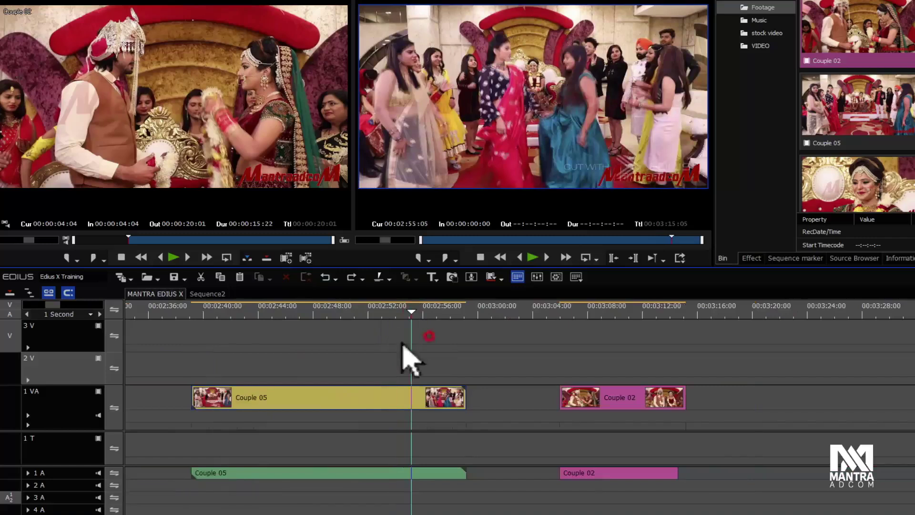
click(59, 399)
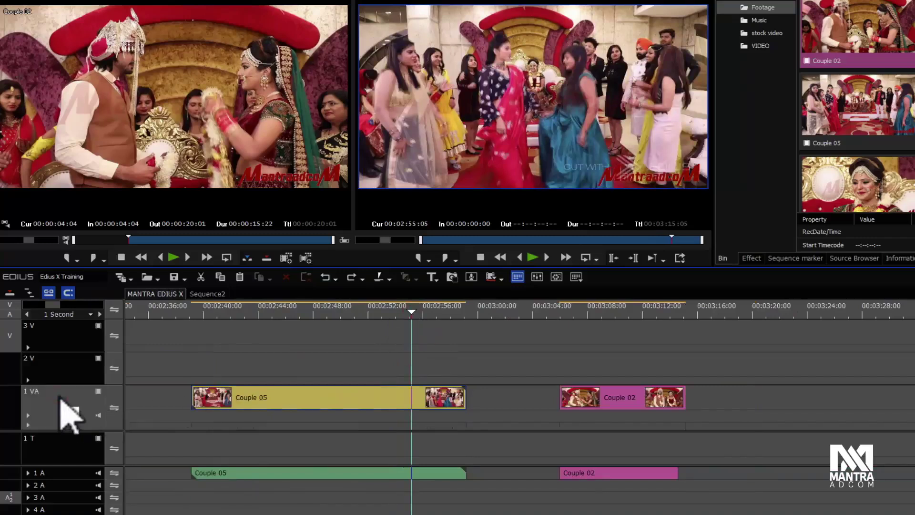
drag(435, 343, 411, 467)
key(c)
Move the trailing piece of Couple 05 away from the cut and delete it together with its audio
click(435, 395)
drag(435, 396, 471, 396)
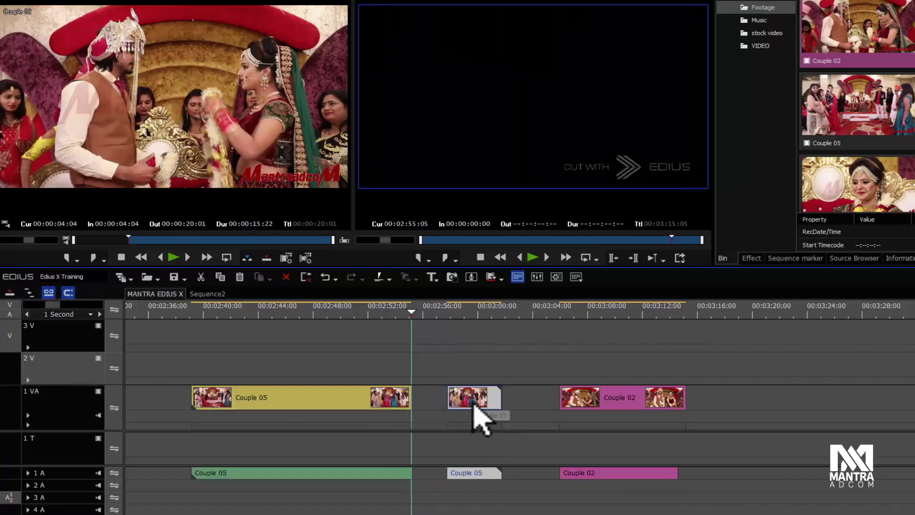
mouse_move(474, 407)
mouse_down()
mouse_move(715, 374)
mouse_move(751, 423)
mouse_move(490, 396)
mouse_move(474, 415)
mouse_up()
key(Delete)
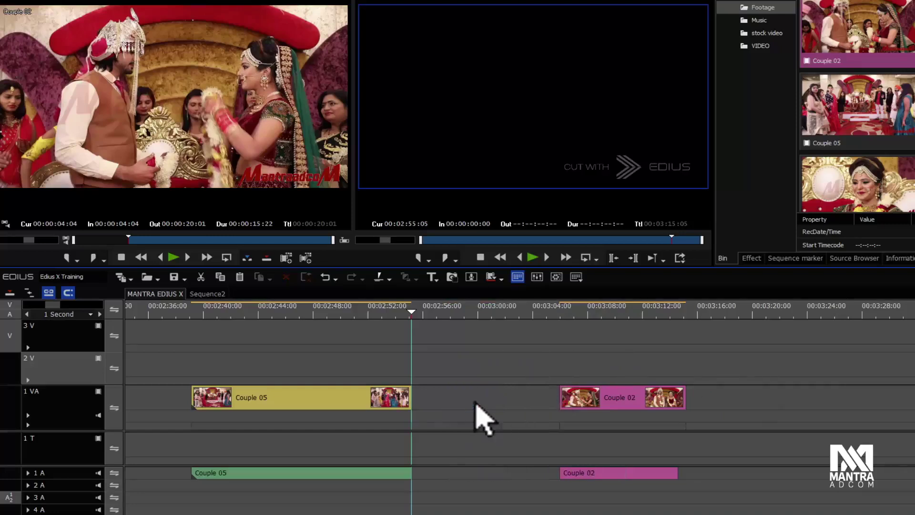
Split the remaining Couple 05 clip with its audio at 00:02:42:00 and delete the leading piece
click(212, 326)
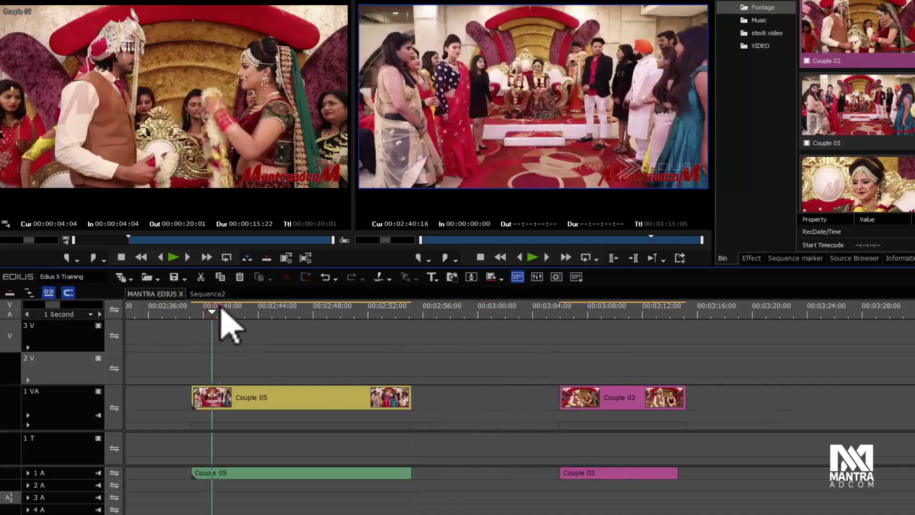
click(231, 316)
click(246, 474)
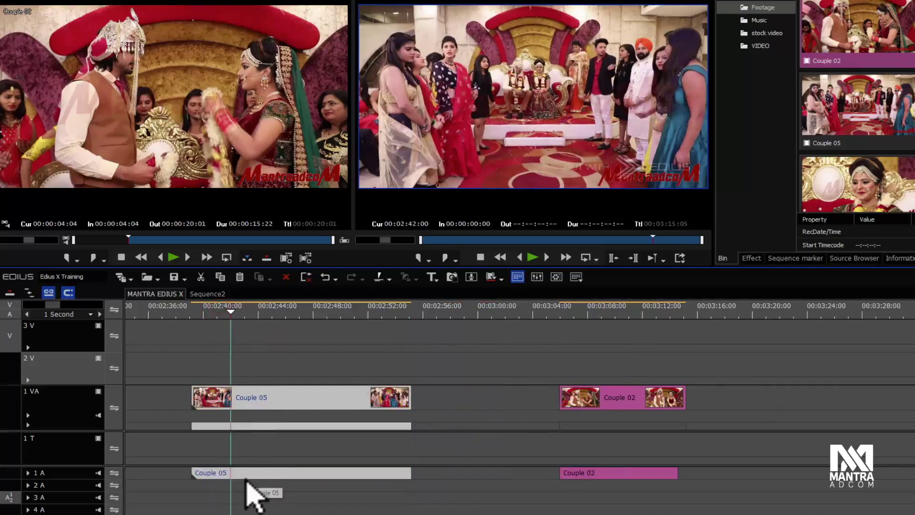
key(c)
click(214, 360)
click(199, 472)
key(Delete)
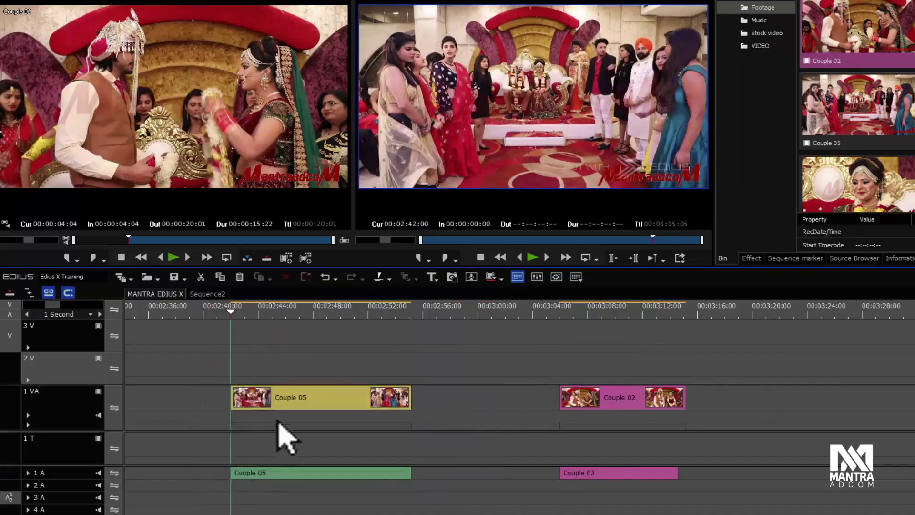
Undo the deletion of the leading piece and the split of Couple 05, and clear the clip selection
key(ctrl+z)
key(ctrl+z)
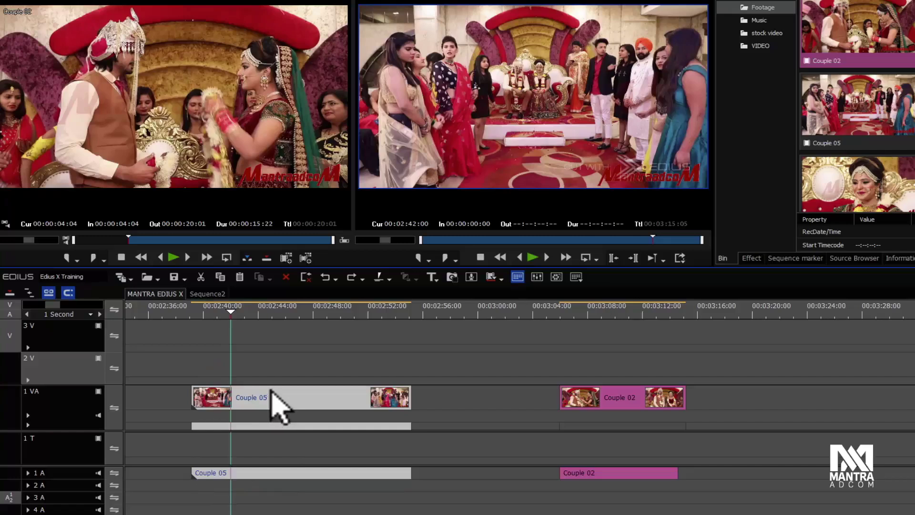
click(197, 348)
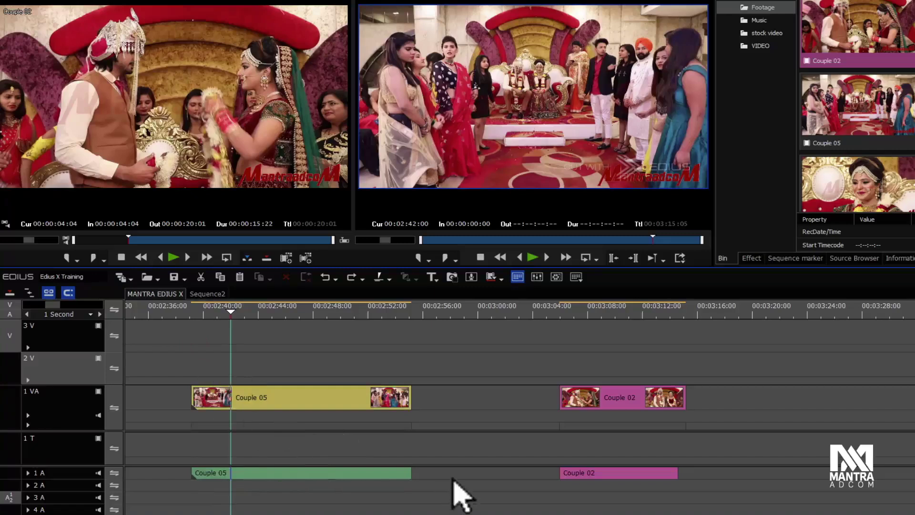
Split Couple 05 at 00:02:42:00 with only its audio part selected, and undo the split
click(403, 473)
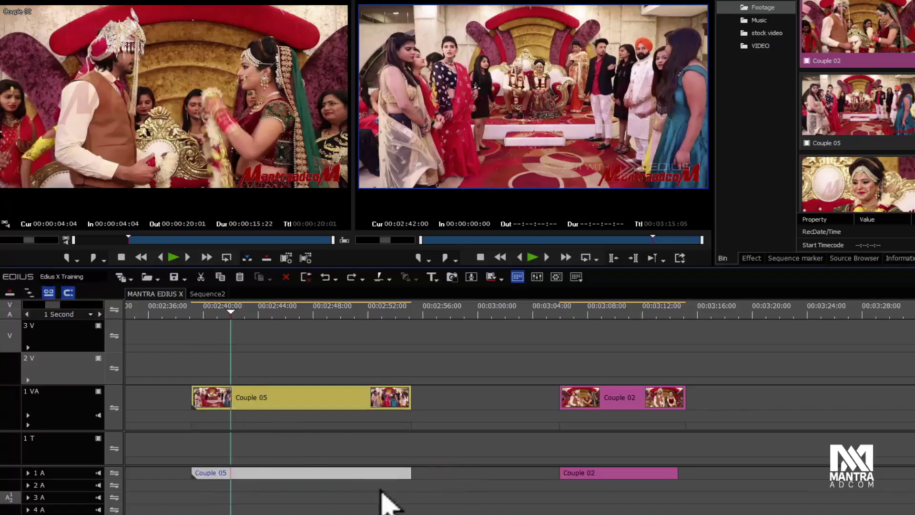
key(c)
click(284, 310)
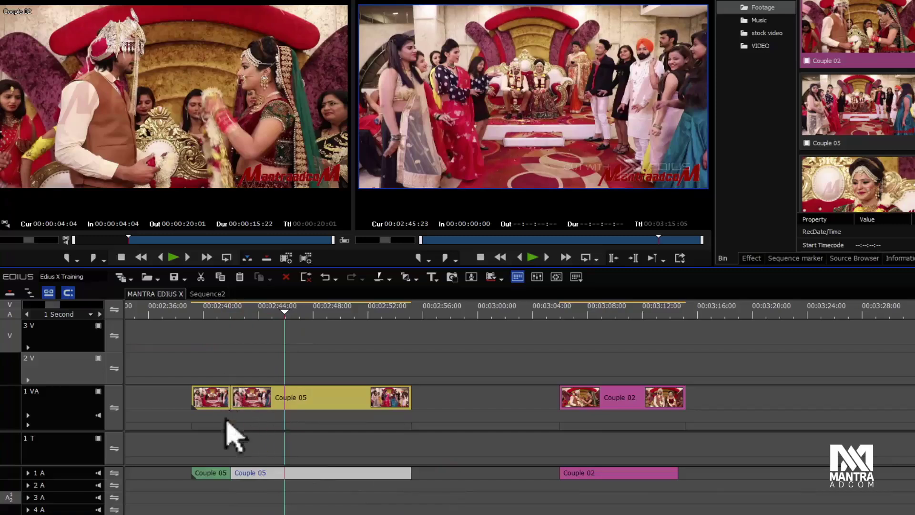
key(ctrl+z)
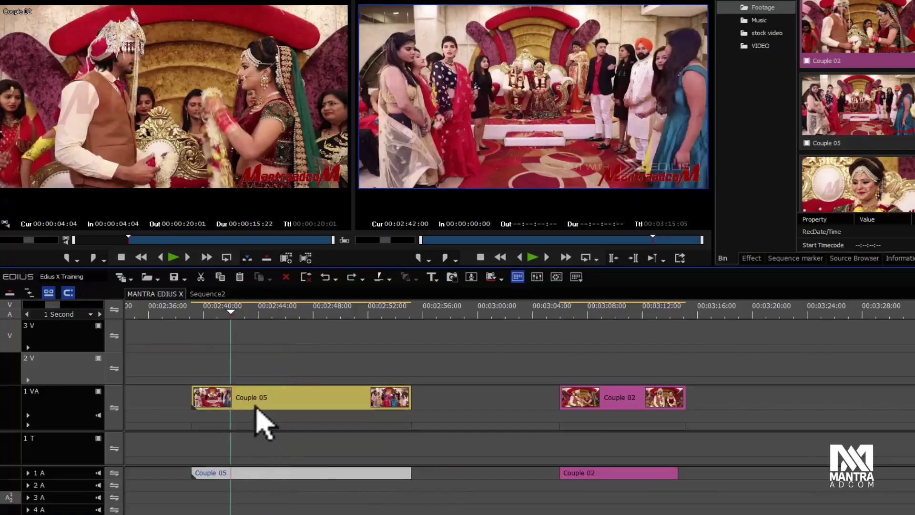
click(254, 364)
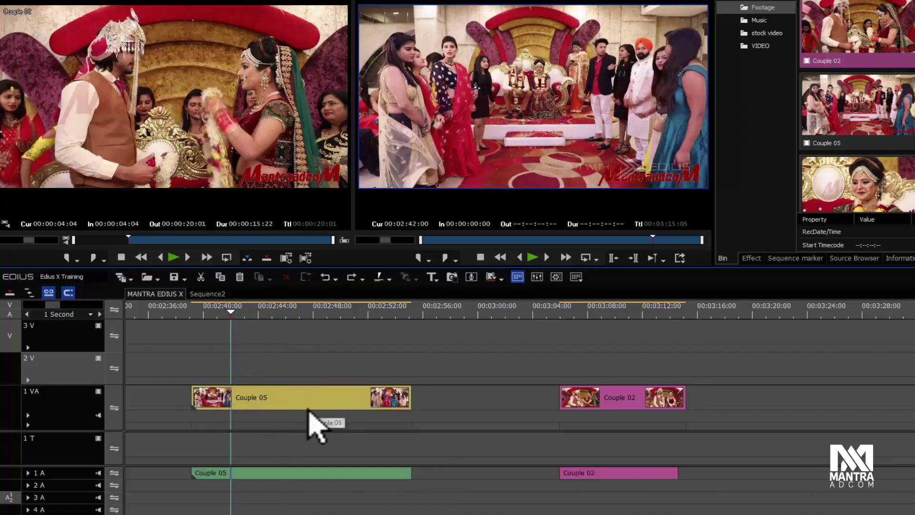
Try trimming the start of Couple 05's video to 00:02:42:00, and adjust the start of its audio
click(194, 398)
drag(199, 395, 244, 394)
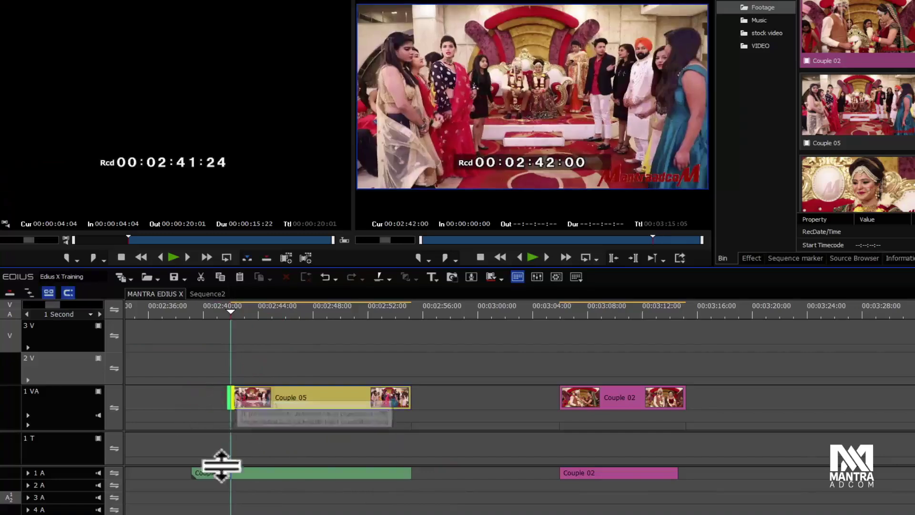
drag(192, 476, 179, 491)
With the playhead at 00:02:51:18, review the cut point commands for selected tracks and all tracks
click(365, 314)
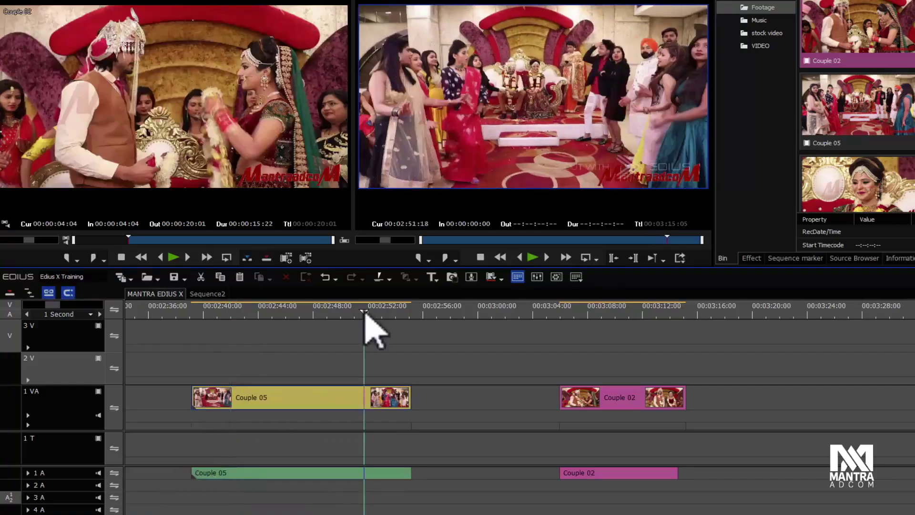
click(388, 278)
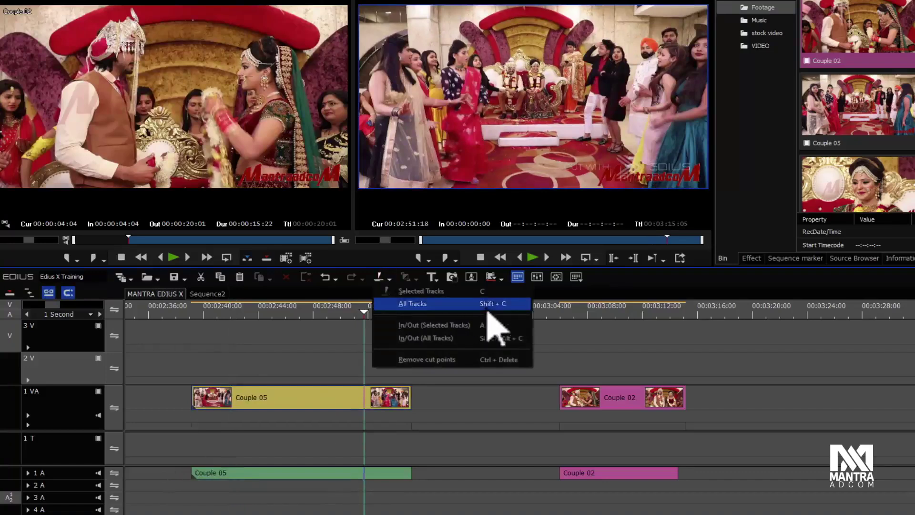
click(272, 348)
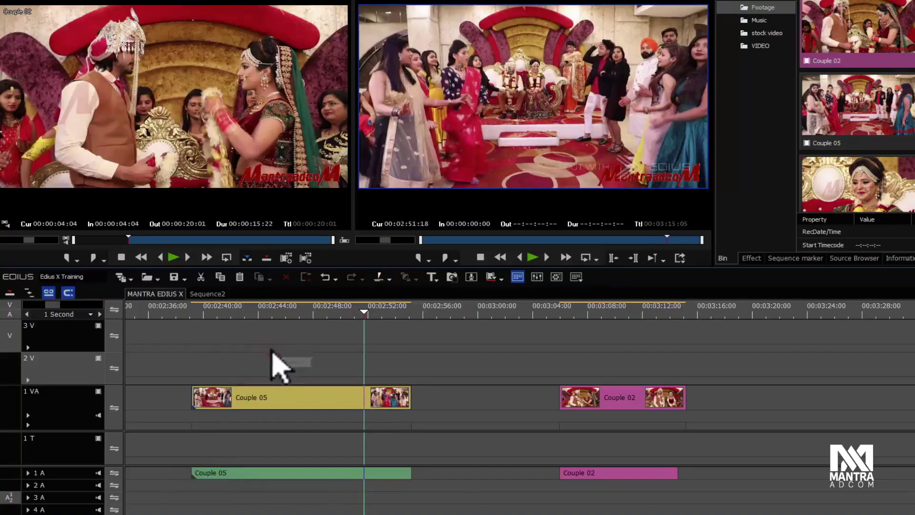
Move Couple 02 onto track 2 V with its audio on track 2 A, and position it above Couple 05
click(291, 312)
drag(633, 398, 505, 361)
mouse_move(484, 475)
mouse_down()
mouse_move(484, 506)
mouse_move(487, 484)
mouse_up()
drag(493, 366, 286, 374)
Add a cut point on all tracks at 00:02:45:11 and move all pieces after it further along the timeline
click(279, 312)
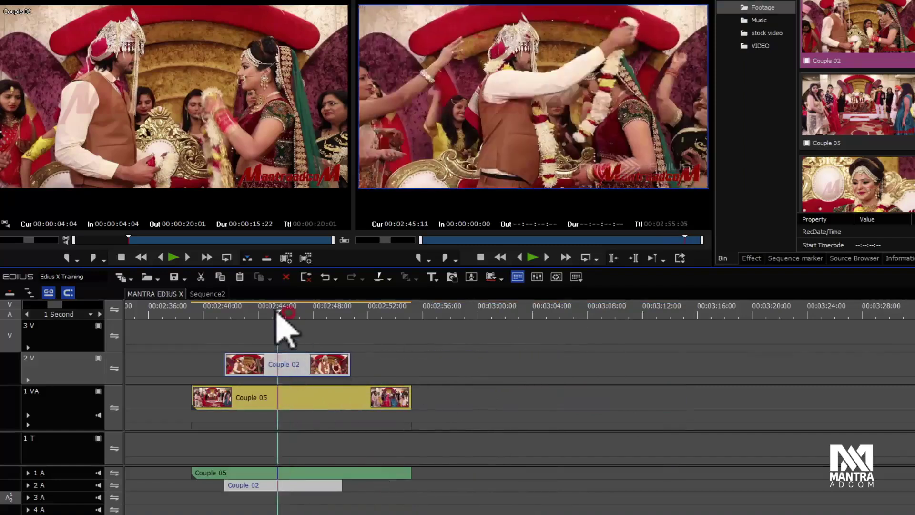
click(389, 278)
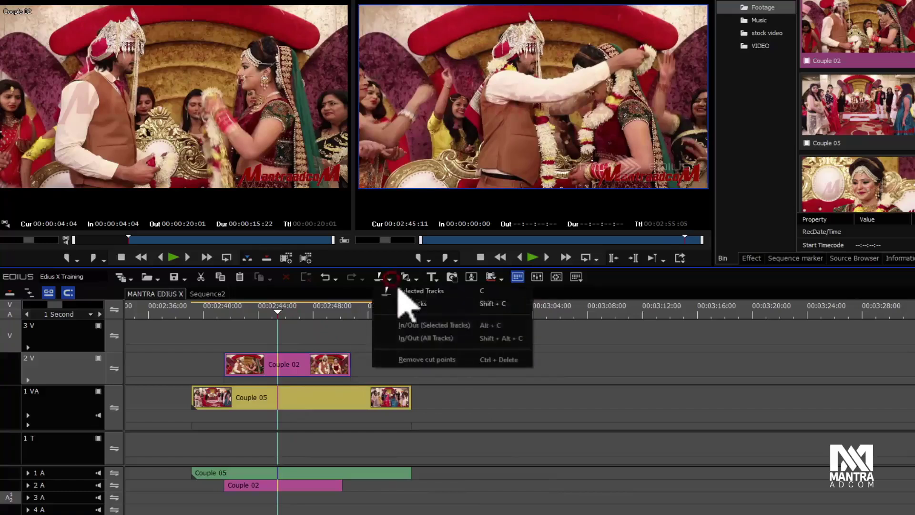
click(505, 400)
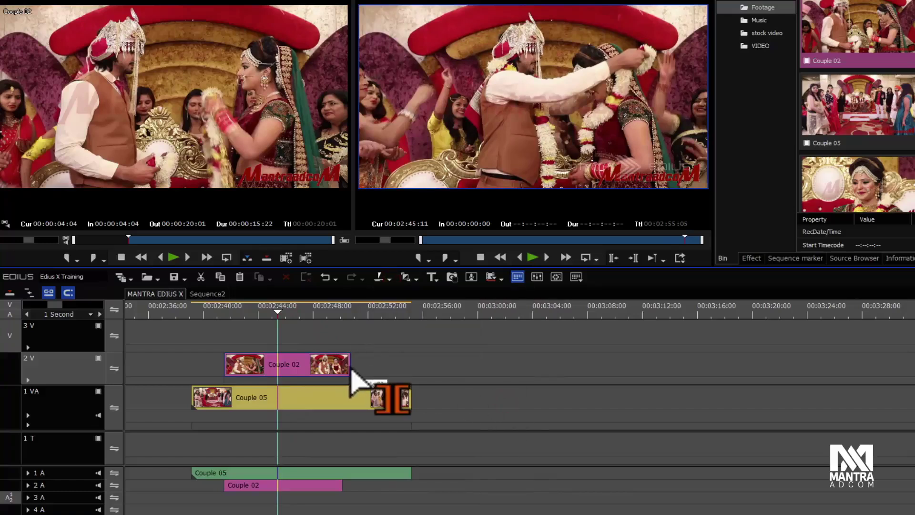
key(shift+c)
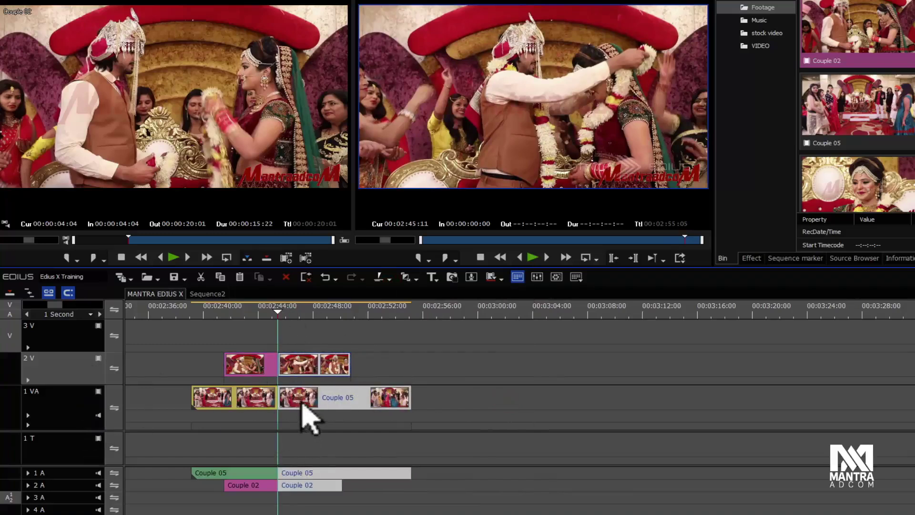
drag(326, 338, 387, 501)
drag(352, 417, 524, 349)
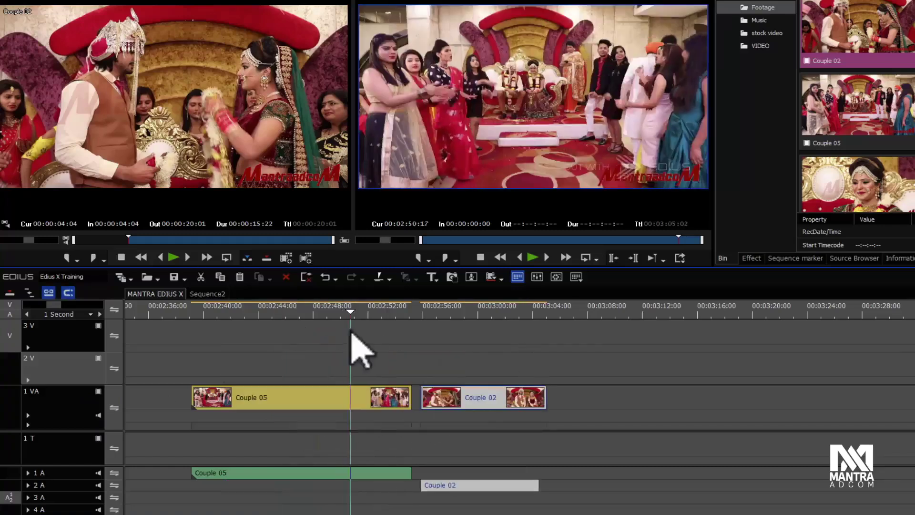
Mark the timeline range with In at 00:02:50:19 and Out at 00:02:57:19, and delete the content between them
drag(350, 330, 353, 329)
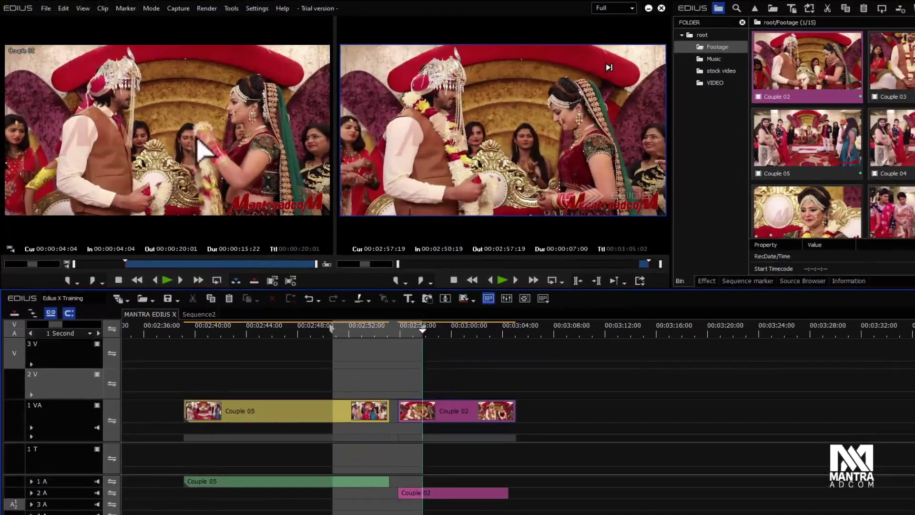
click(64, 8)
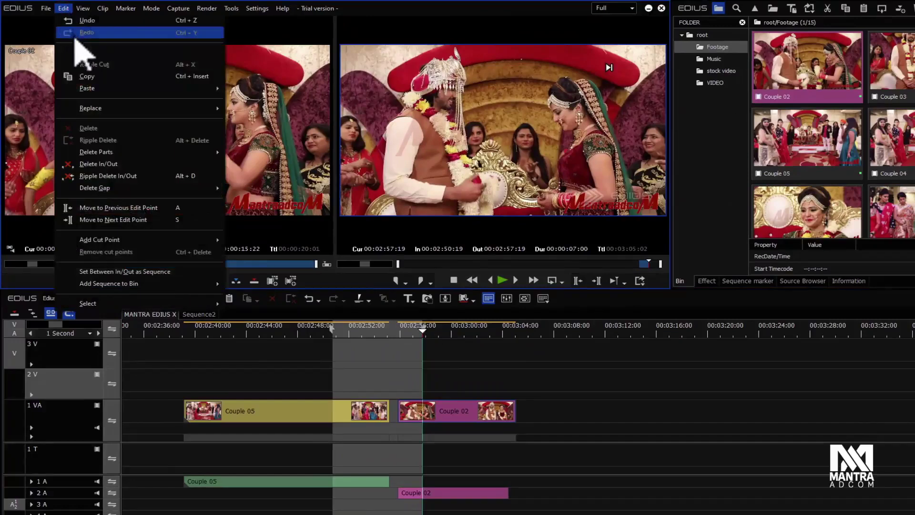
click(129, 152)
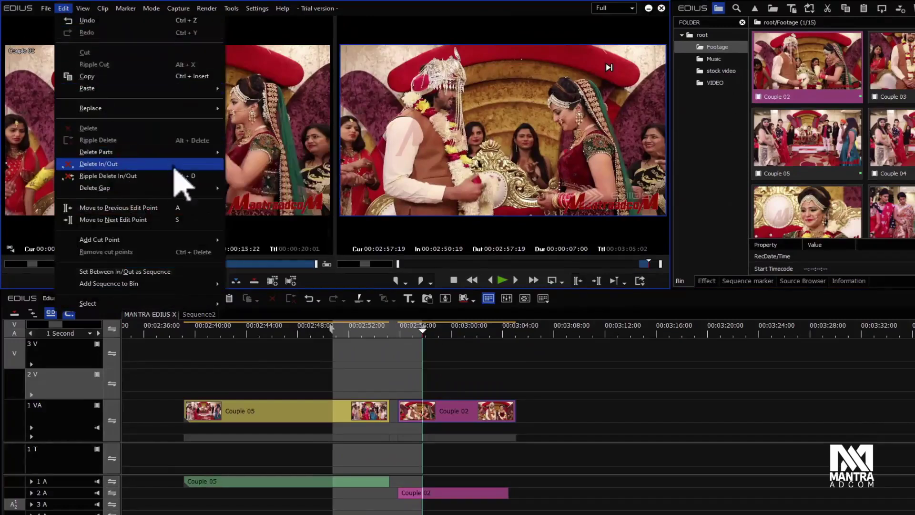
click(144, 163)
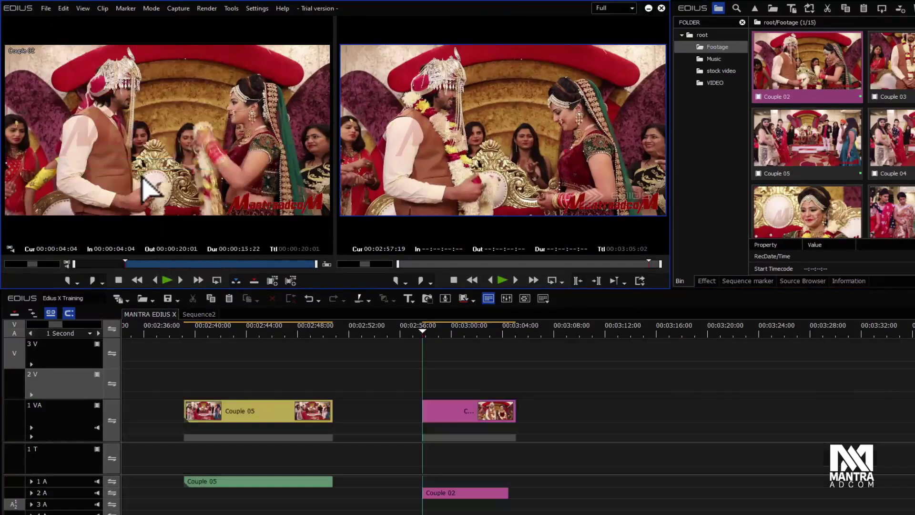
Undo the deletion between In and Out, and clear the marked range from the timeline
key(ctrl+z)
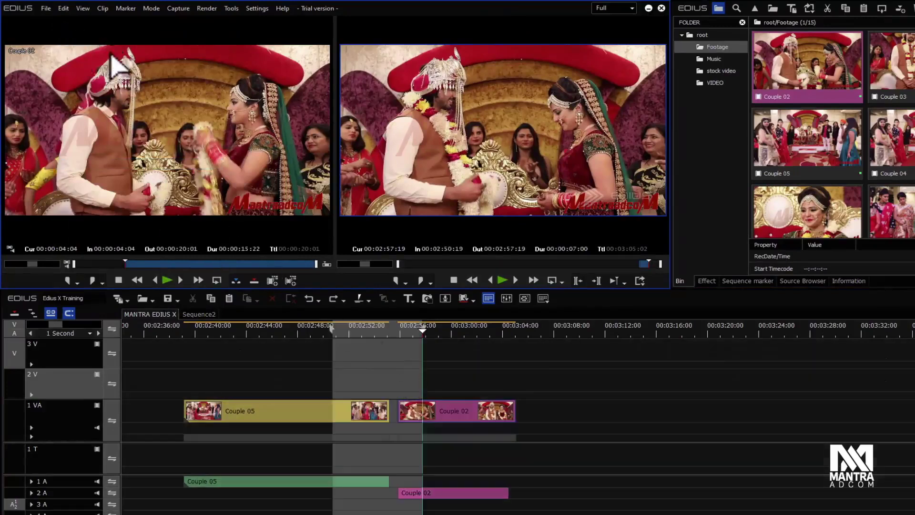
click(347, 355)
drag(293, 332, 367, 344)
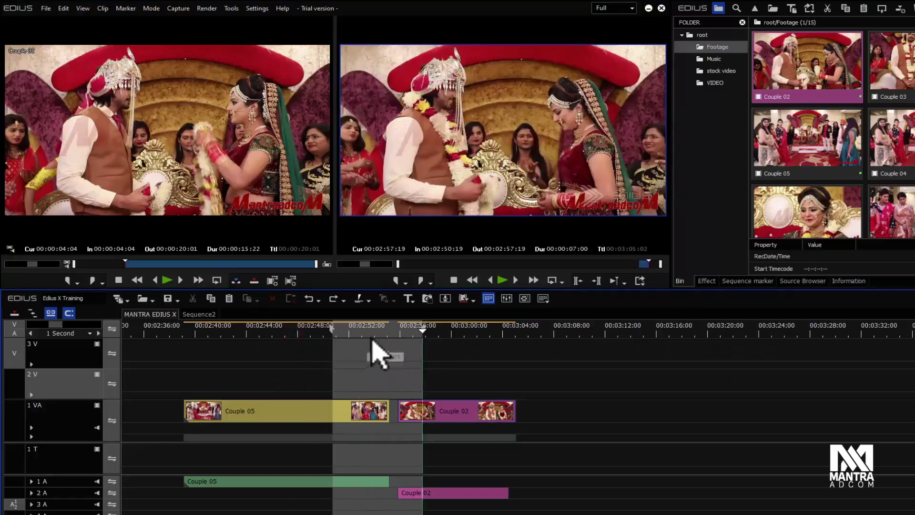
click(344, 337)
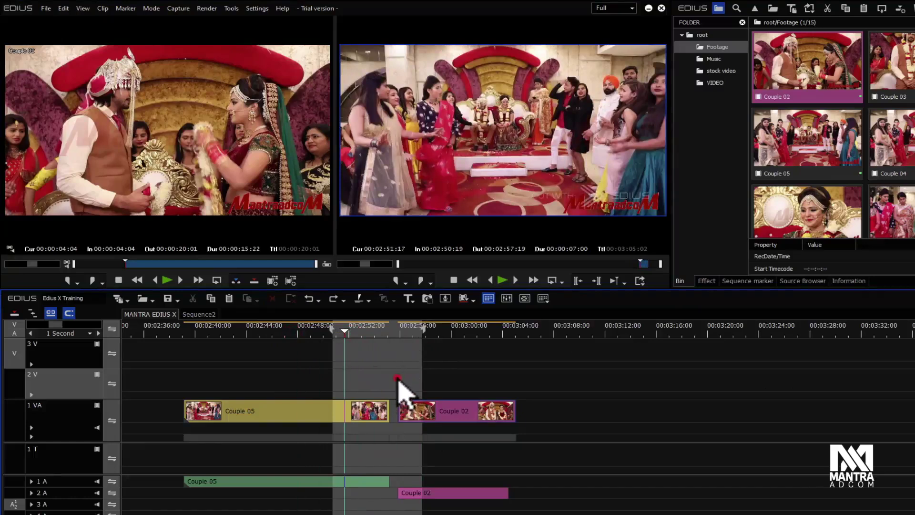
click(310, 339)
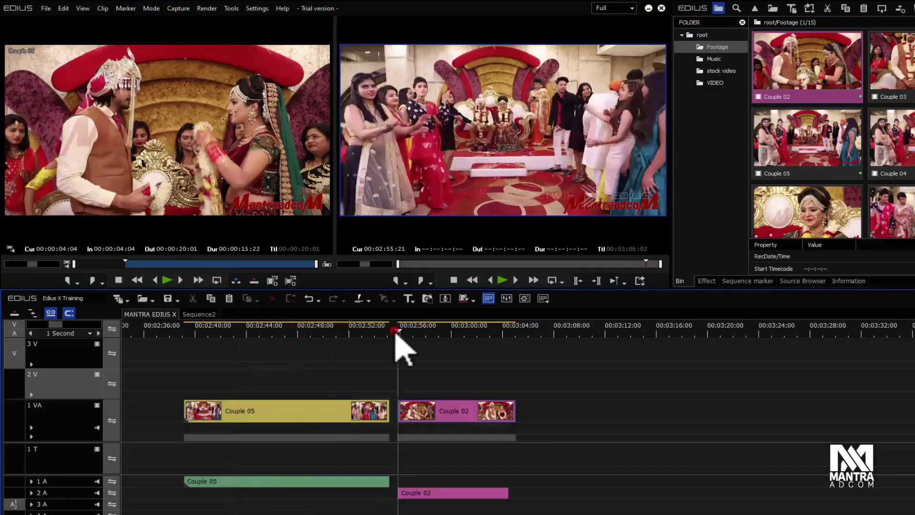
Select track 1 VA and mark the timeline range with In at 00:02:50:17 and Out at 00:02:57:15
key(i)
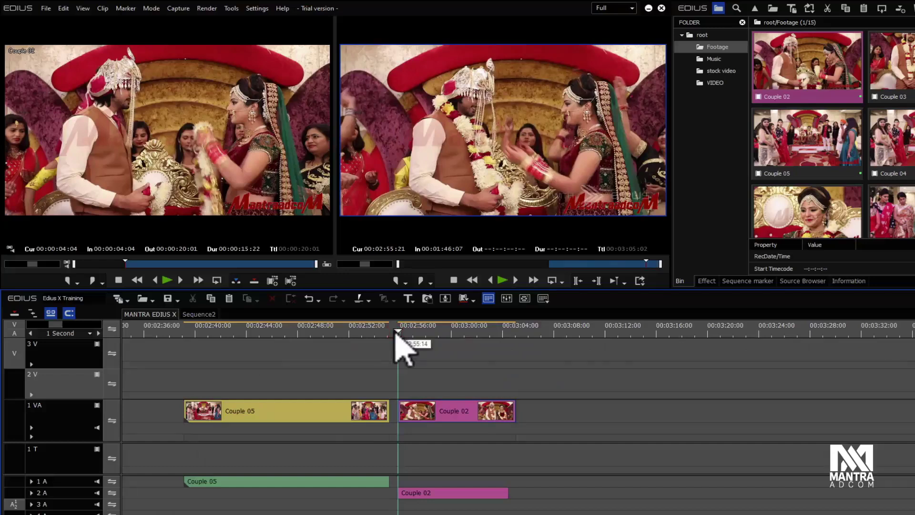
click(77, 423)
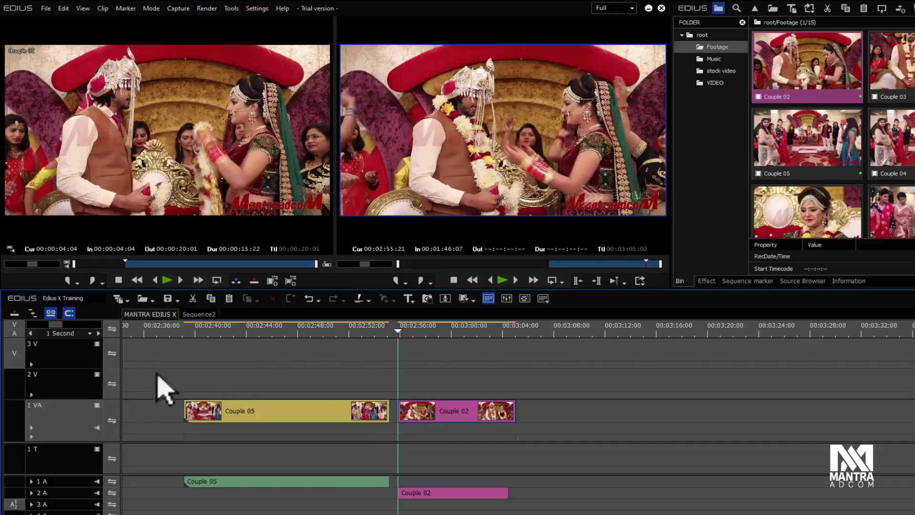
click(333, 331)
key(i)
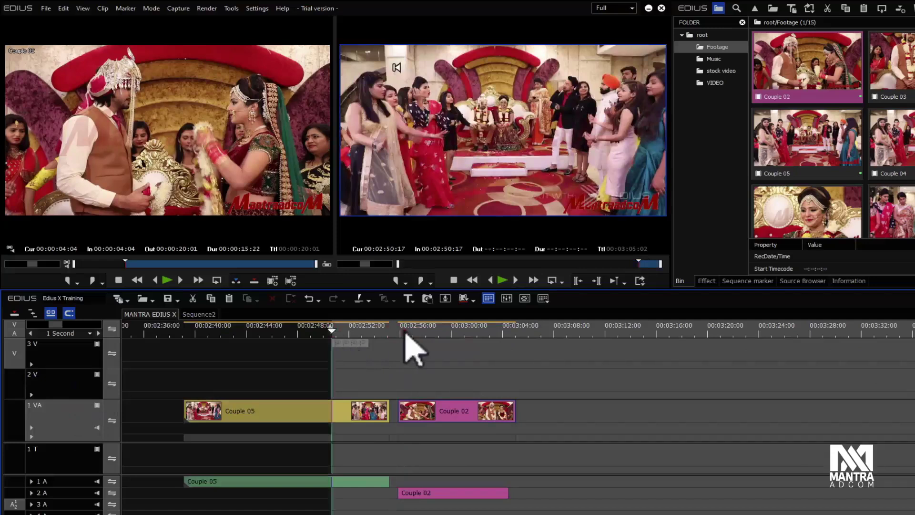
click(420, 330)
key(o)
Try removing the In/Out range with track 1 VA selected and again with track 2 V selected, undoing each removal
key(d)
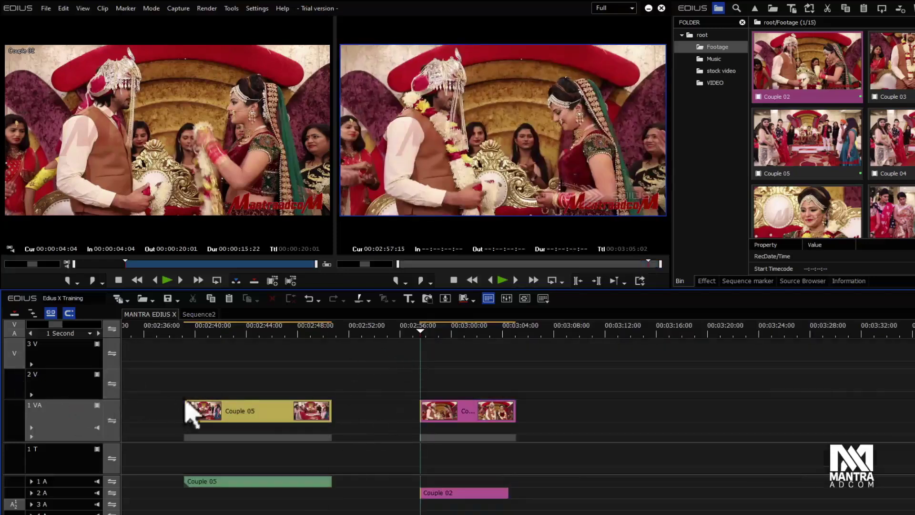
key(ctrl+z)
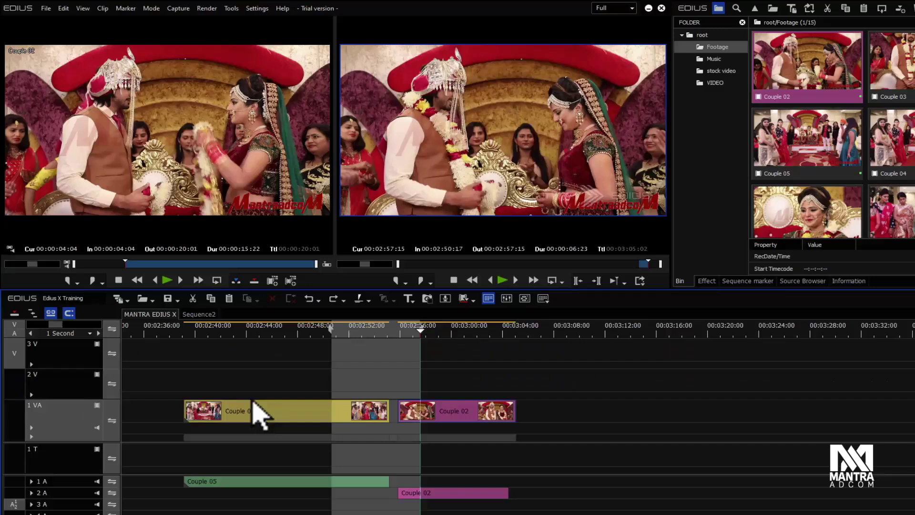
click(74, 384)
key(alt+x)
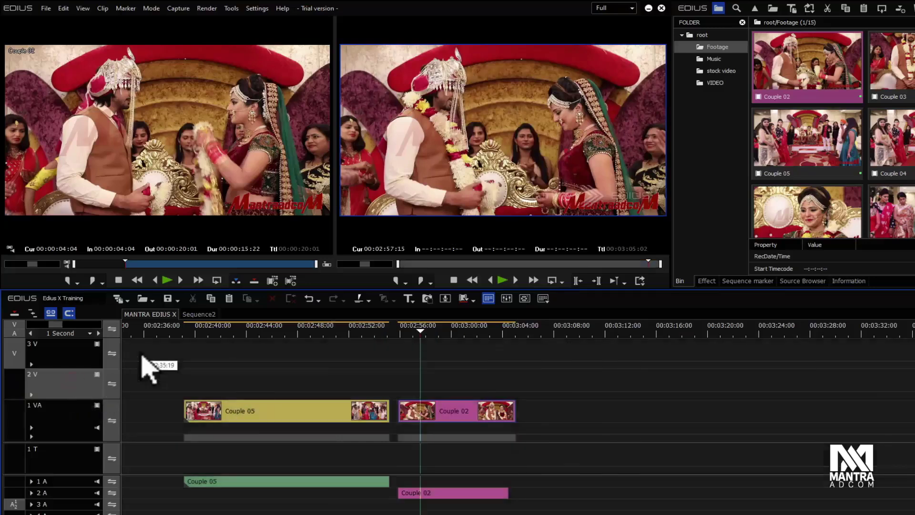
key(ctrl+z)
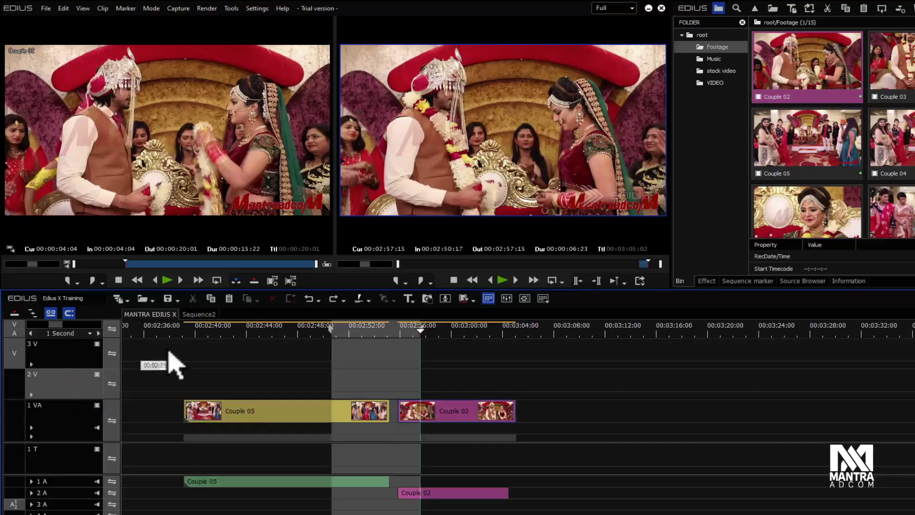
Reselect track 1 VA, delete the content between In and Out, and undo that deletion
click(77, 414)
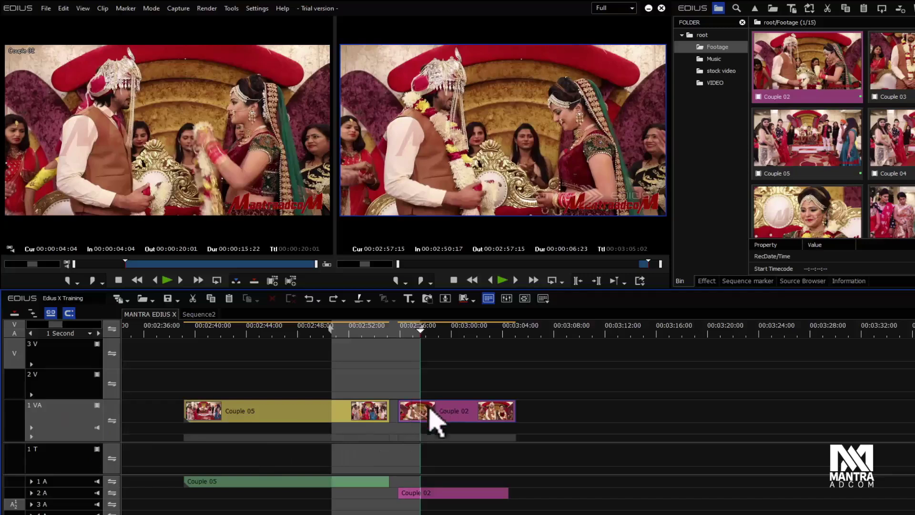
key(d)
click(482, 418)
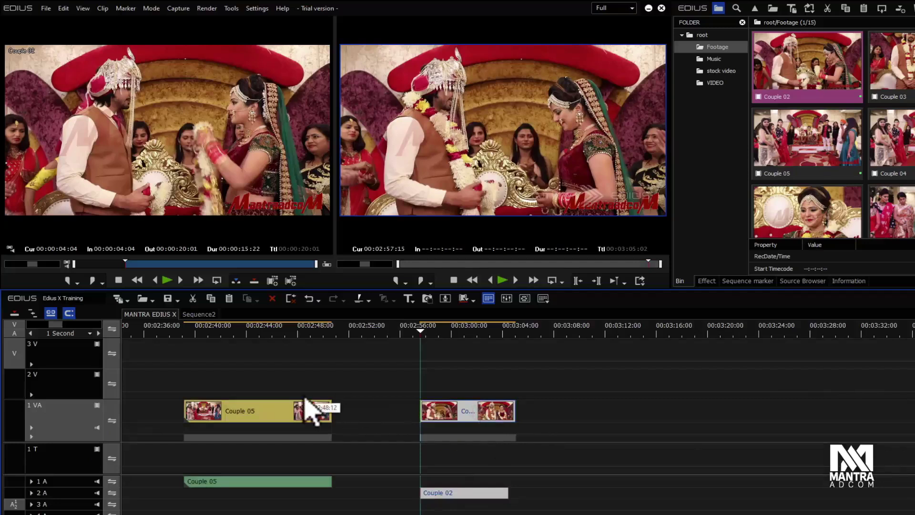
key(ctrl+z)
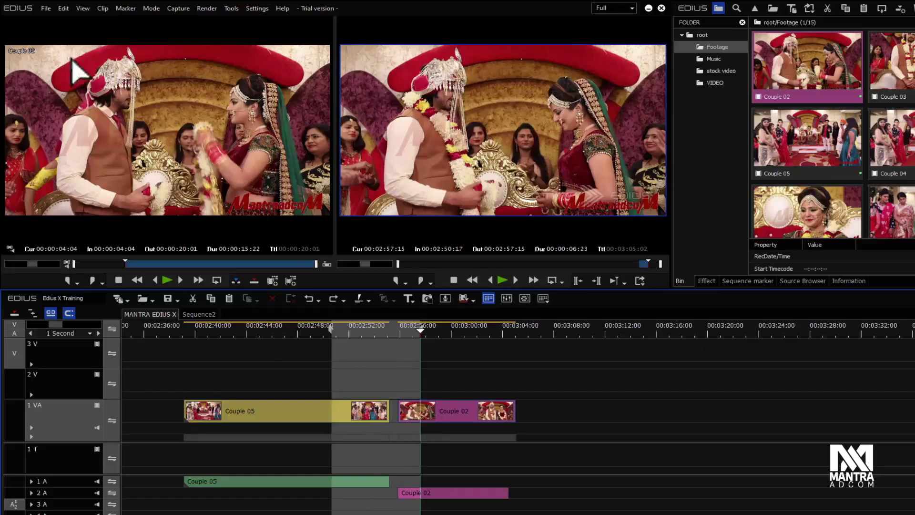
Ripple delete the range between In and Out so Couple 02 closes up against Couple 05
click(63, 9)
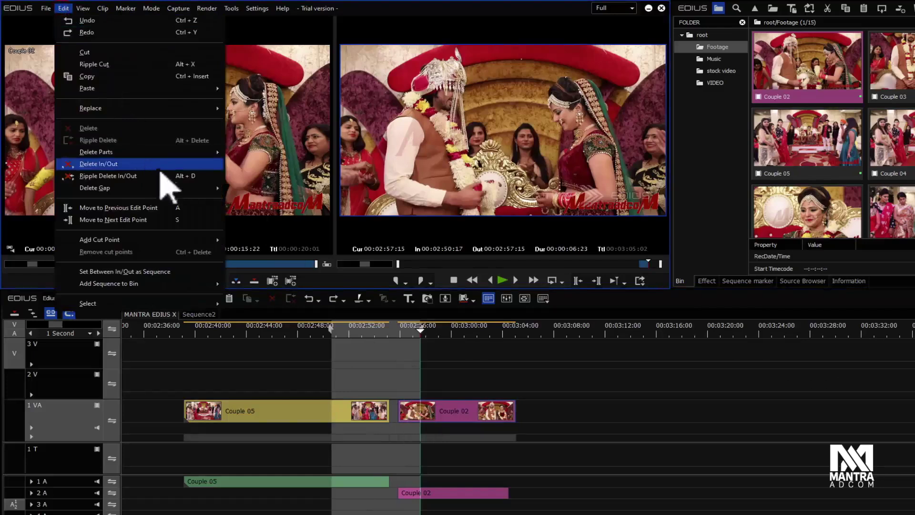
click(195, 176)
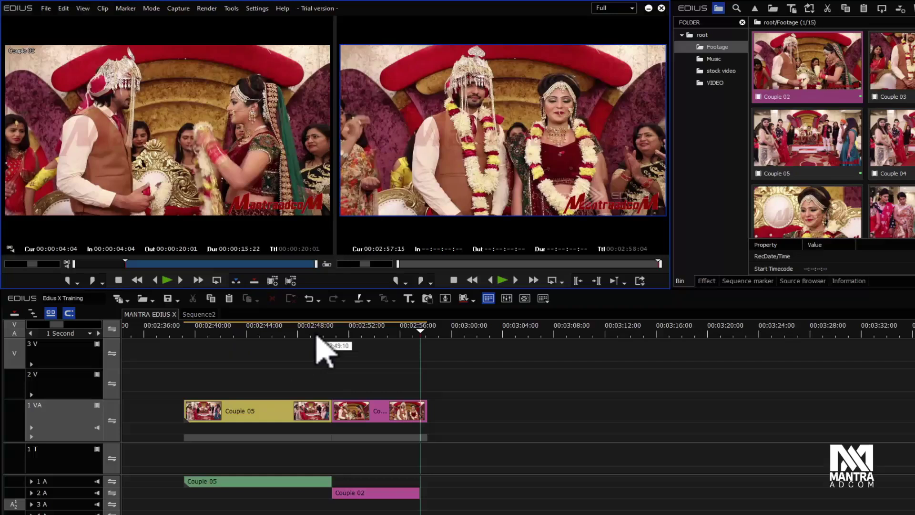
click(381, 411)
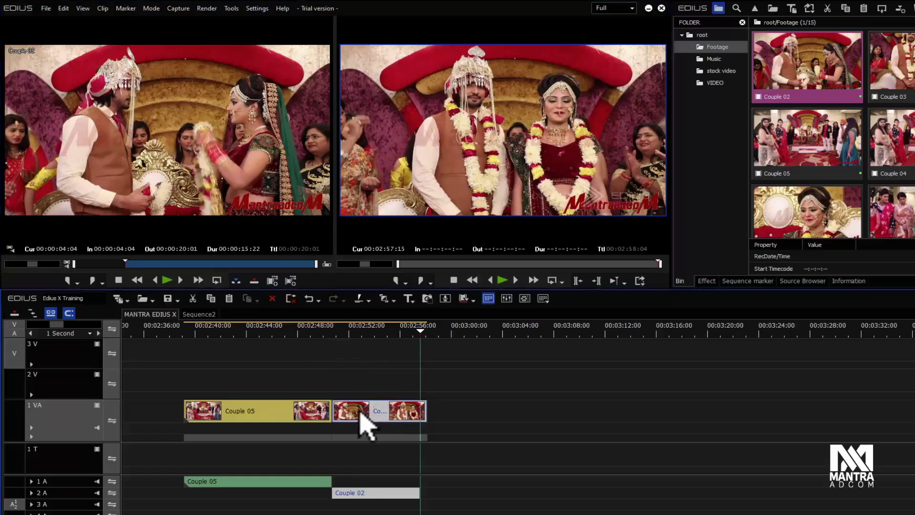
click(361, 384)
Move the trimmed Couple 02 clip on track 1 VA further along the timeline, leaving a gap after Couple 05
click(362, 412)
drag(378, 413, 698, 420)
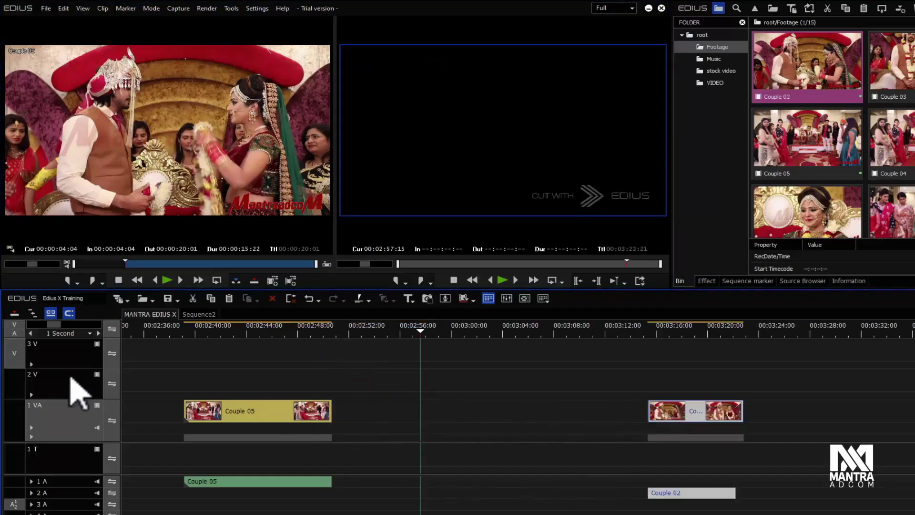
scroll(68, 376, up, 4)
scroll(68, 376, down, 5)
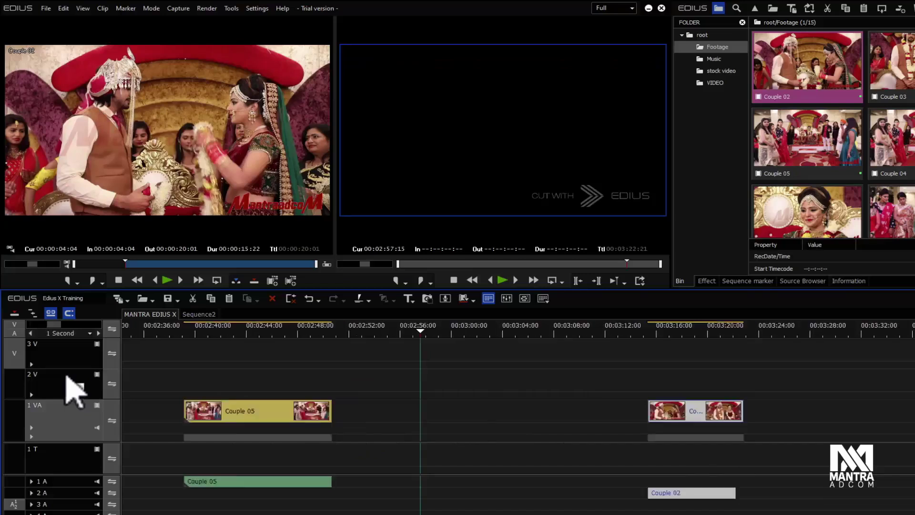
Move the earlier multi-track clip group further along the timeline, and shift Couple 05 and the trimmed Couple 02 back towards Girl 02
drag(307, 362, 187, 512)
drag(187, 419, 560, 405)
drag(493, 371, 384, 510)
drag(376, 430, 174, 425)
Move the trimmed Couple 02 against the end of Couple 05, and place the playhead in the gap at 00:01:48:14
click(262, 422)
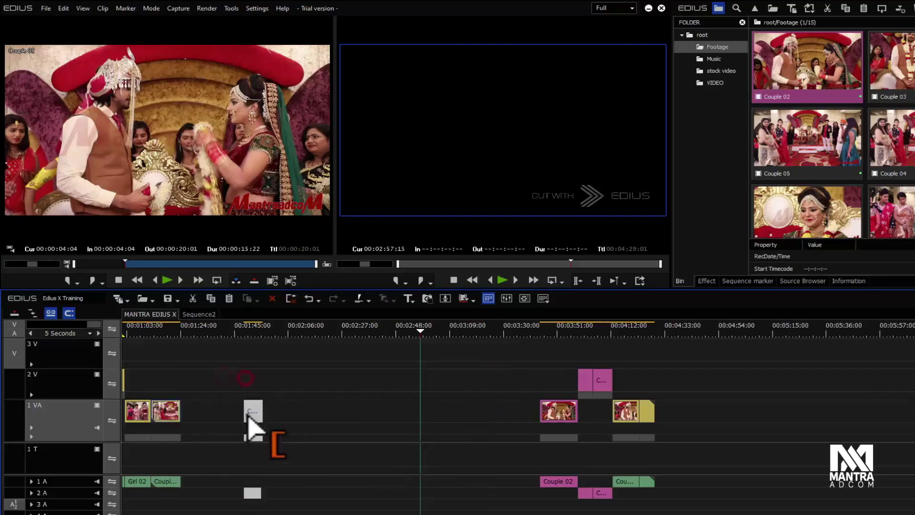
drag(255, 423, 189, 414)
drag(239, 334, 243, 364)
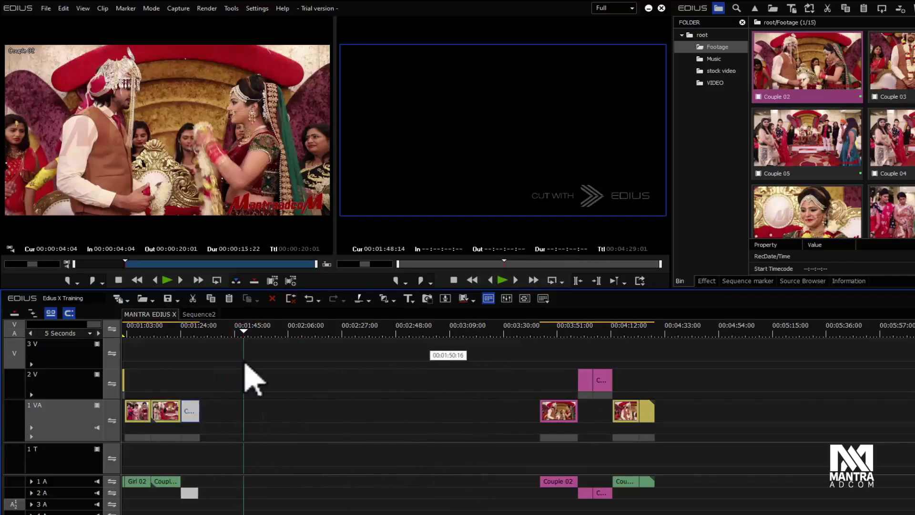
click(260, 361)
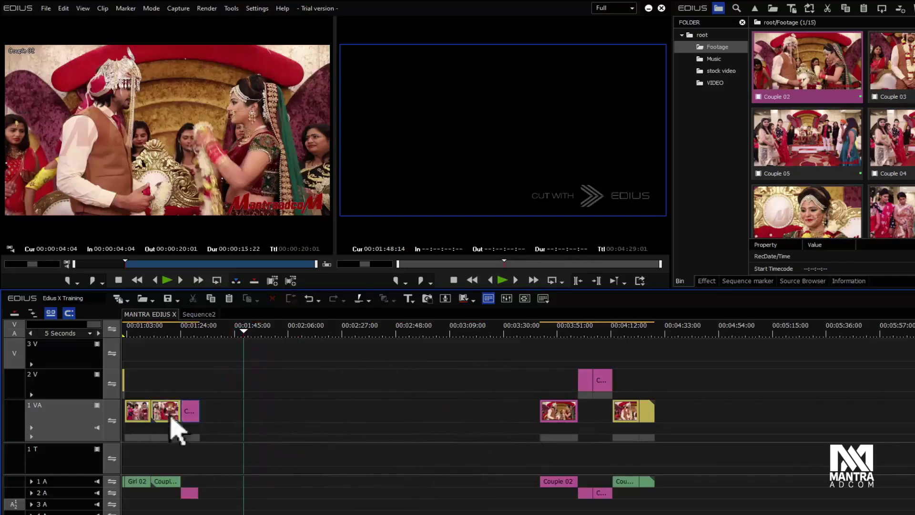
Remove the empty space at the playhead with Delete Gap, and undo the gap deletion
click(63, 8)
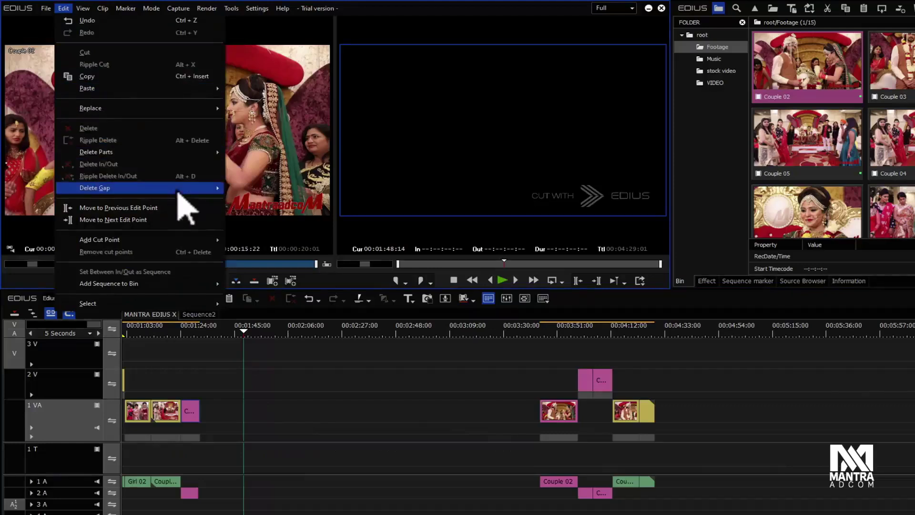
mouse_move(202, 190)
click(265, 193)
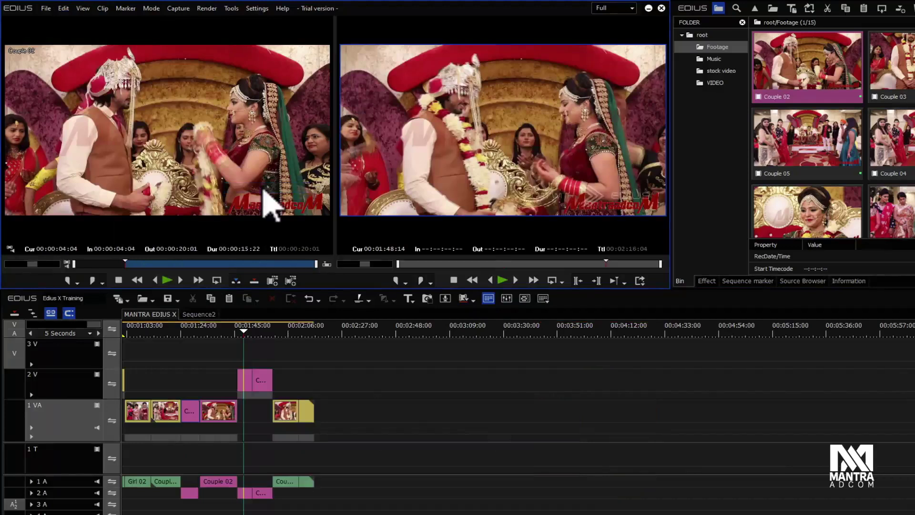
key(ctrl+z)
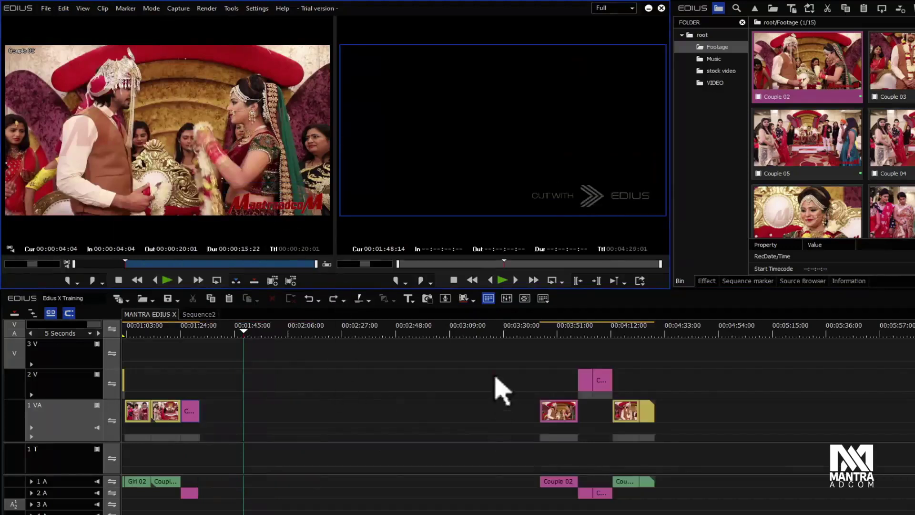
Move all clips after the gap back against the trimmed Couple 02 as one selection, and undo the move
drag(494, 374, 747, 513)
drag(562, 410, 222, 410)
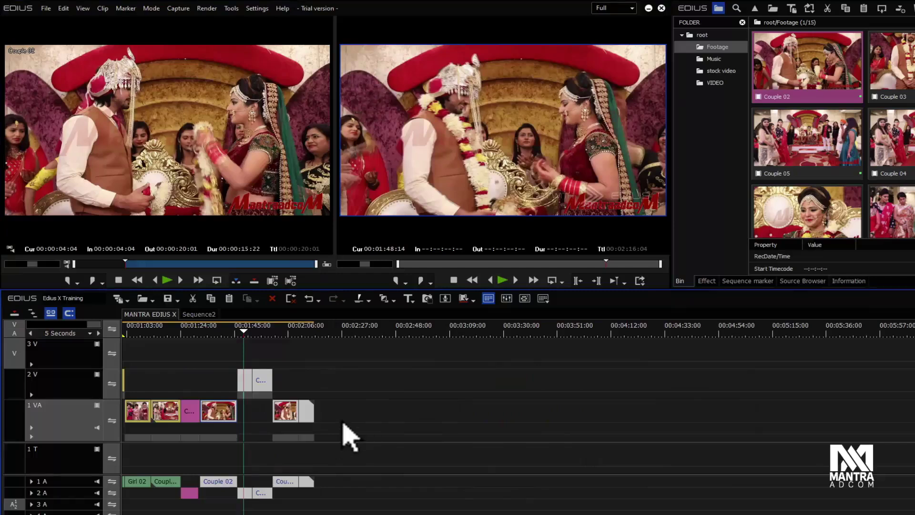
key(ctrl+z)
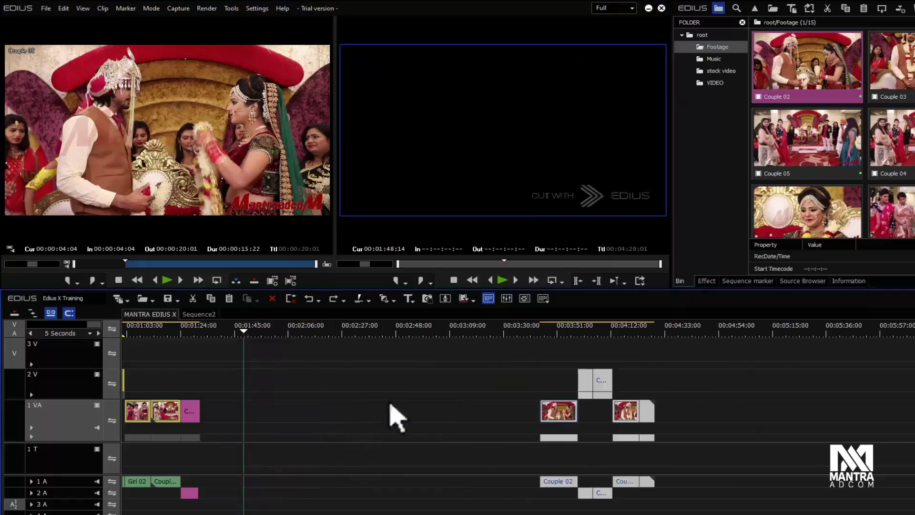
Cut all clips after the gap and paste them at 00:01:31:12, directly after the trimmed Couple 02
drag(538, 380, 722, 514)
key(Delete)
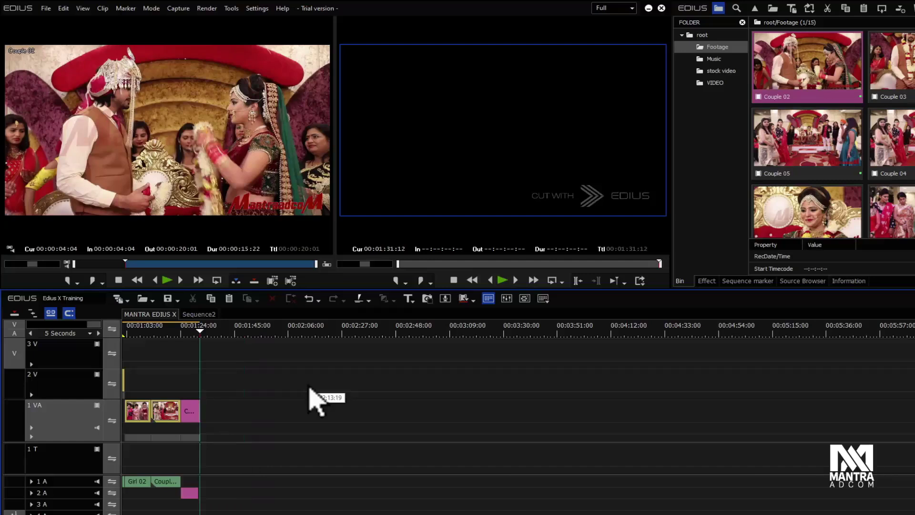
key(ctrl+v)
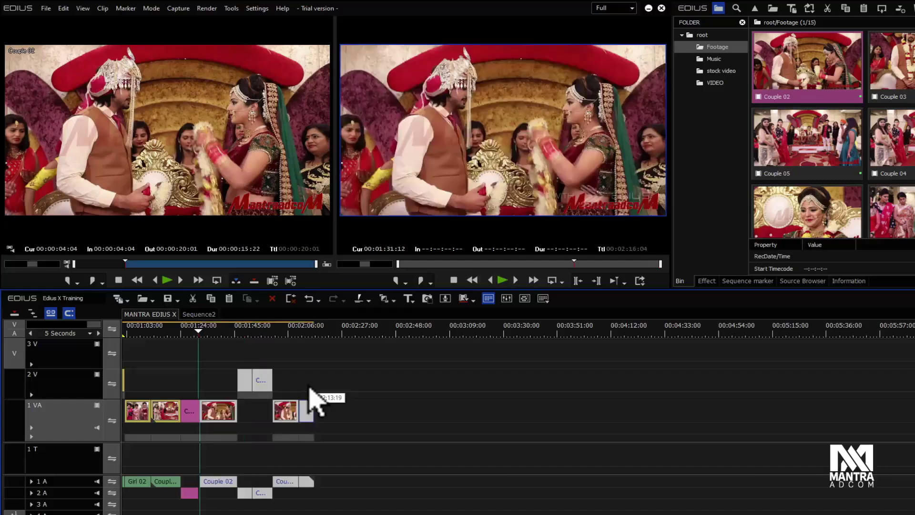
Step the playhead back and forth through the edit points of the assembled clips to check their joins
key(Page_Up)
key(Page_Up)
key(Page_Up)
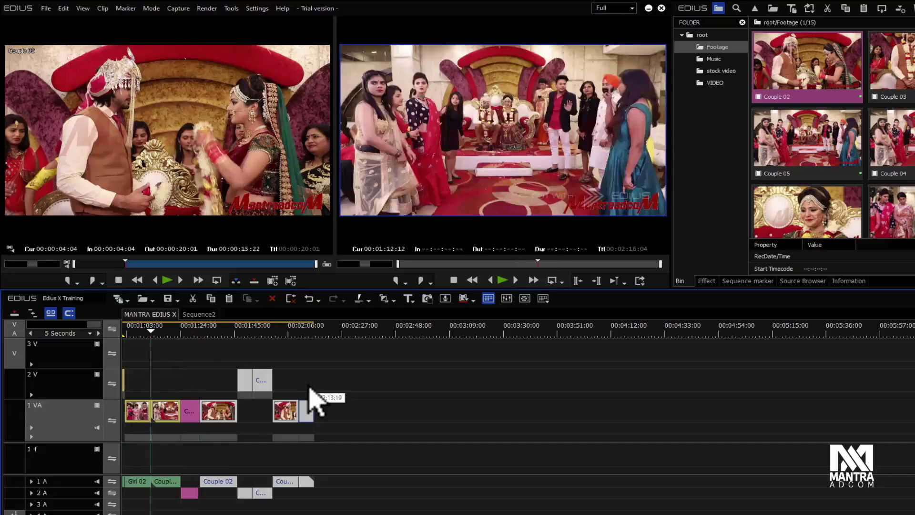
key(Page_Down)
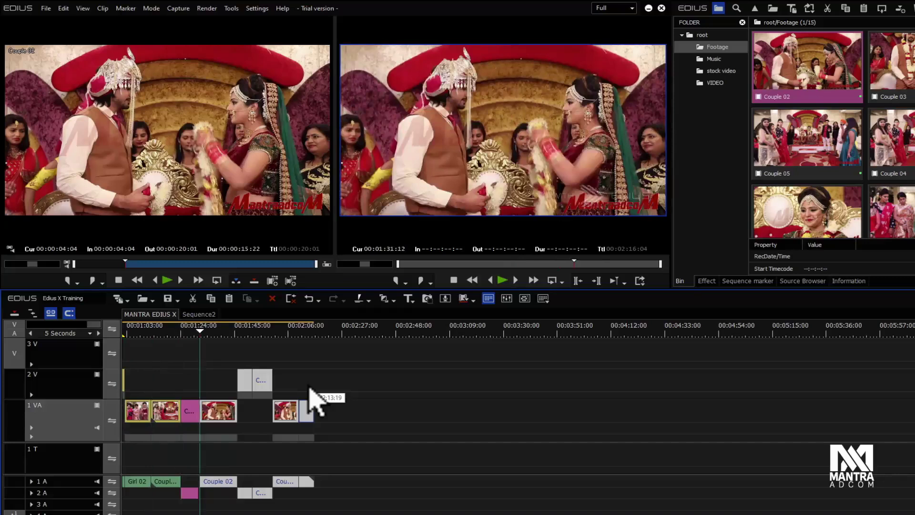
key(Page_Down)
key(Page_Down)
key(Page_Down)
key(Page_Down)
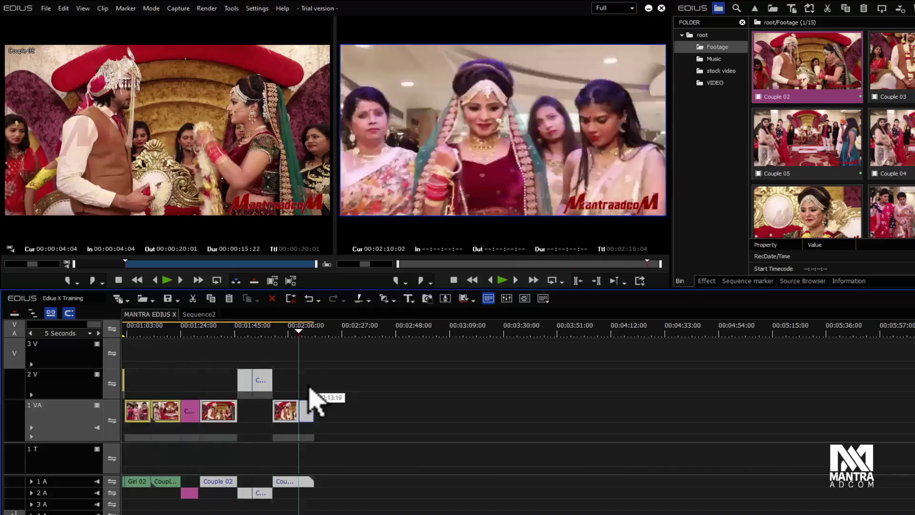
key(Page_Down)
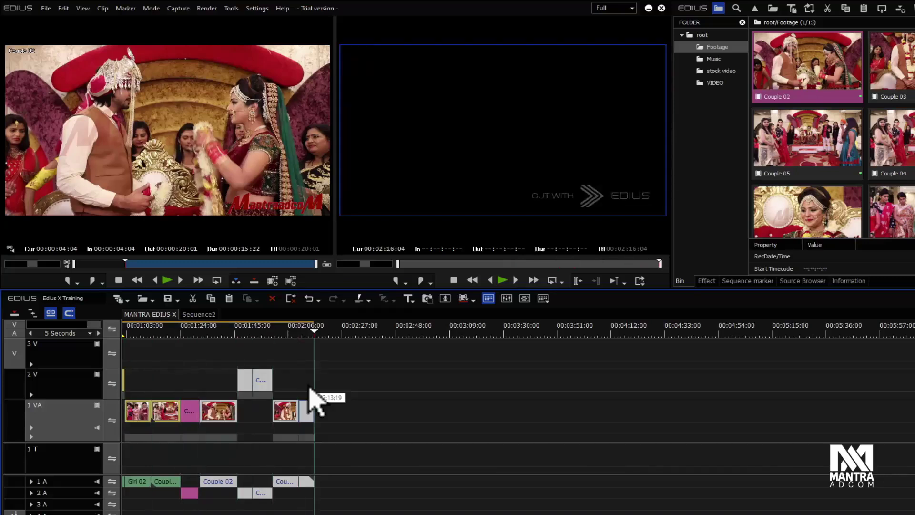
key(Page_Up)
key(Page_Up)
key(Page_Up)
key(Page_Up)
key(Page_Up)
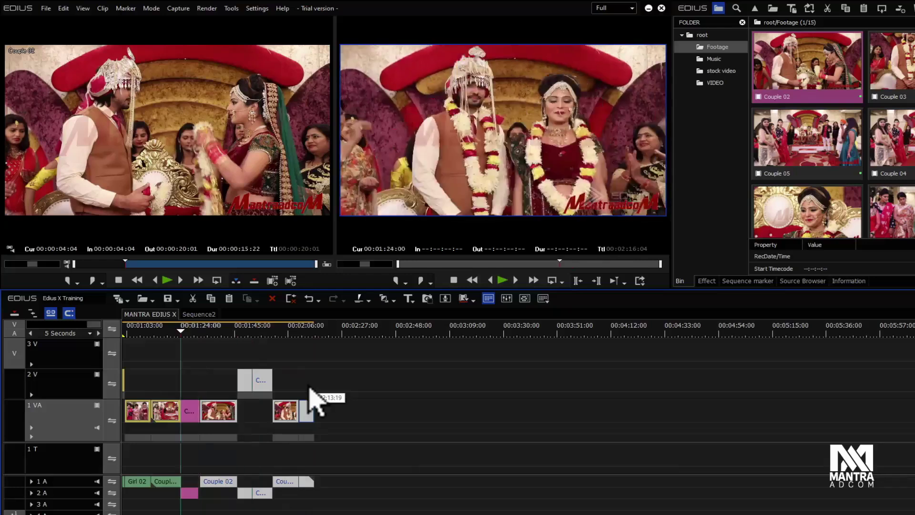
key(Page_Down)
key(Page_Down)
key(Page_Down)
key(Page_Down)
key(Page_Down)
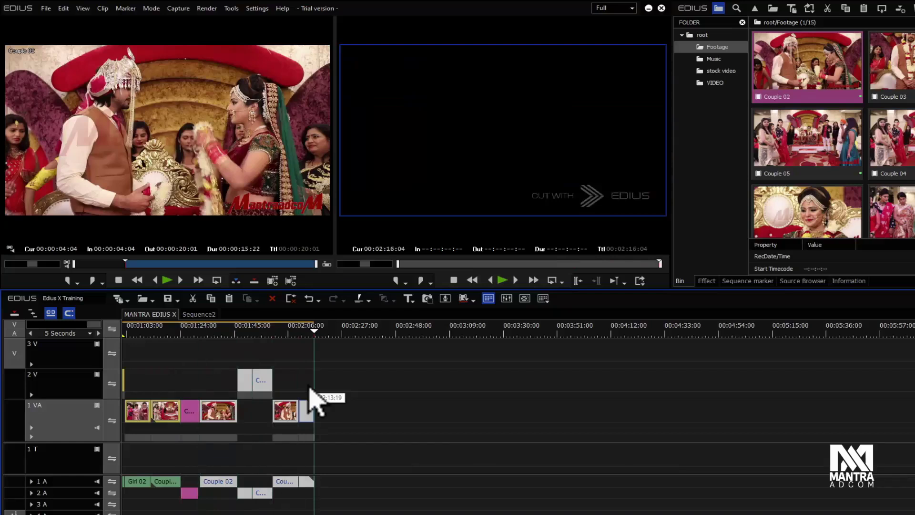
key(Page_Up)
key(Page_Up)
key(Page_Up)
key(Page_Up)
key(Page_Up)
key(Page_Up)
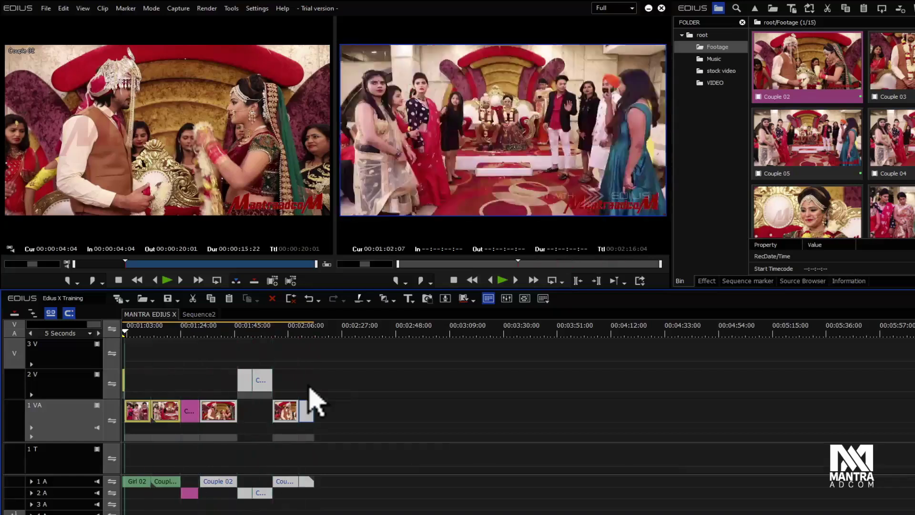
key(Page_Down)
key(Page_Down)
key(Page_Down)
key(Page_Down)
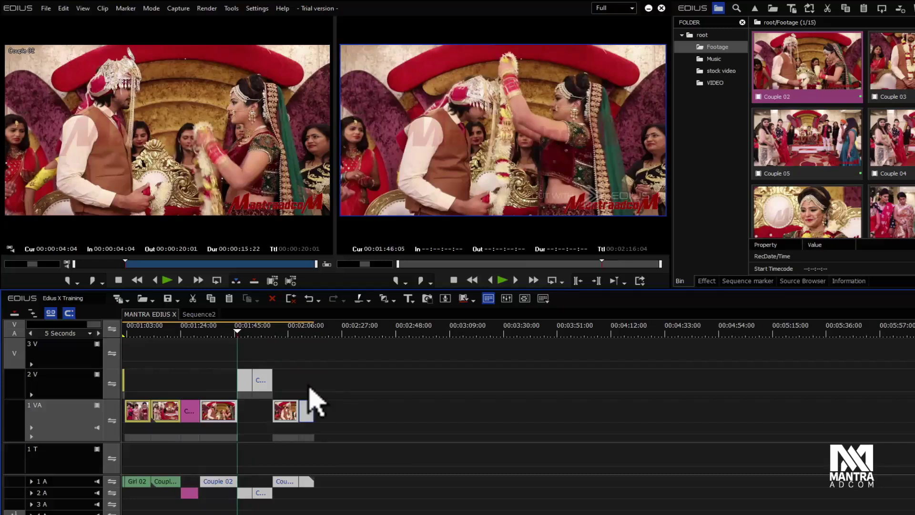
Place the playhead at 00:01:59:20, the end of the track 2 V clips, and clear the clip selection
drag(251, 332, 270, 334)
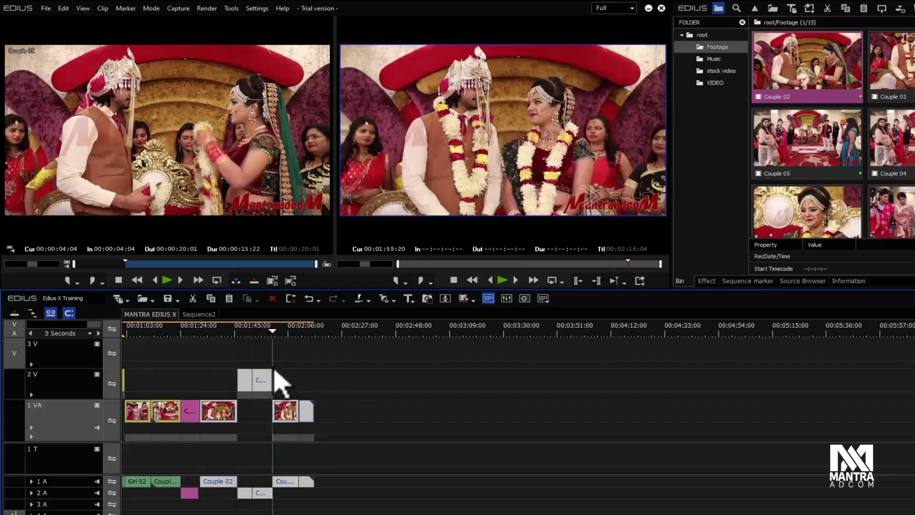
drag(272, 379, 330, 379)
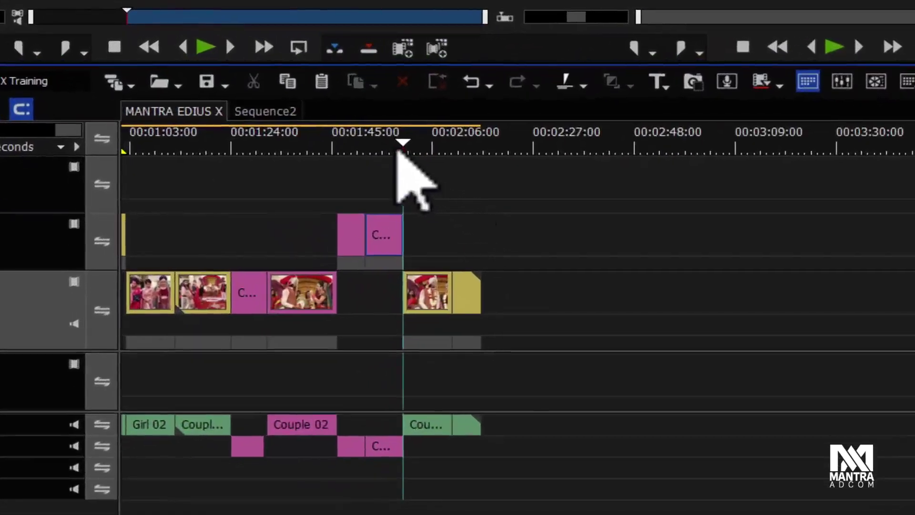
Mark an In point at 00:01:37:18 inside Couple 02 and an Out point at about 00:02:05 inside Couple 03
drag(398, 151, 389, 149)
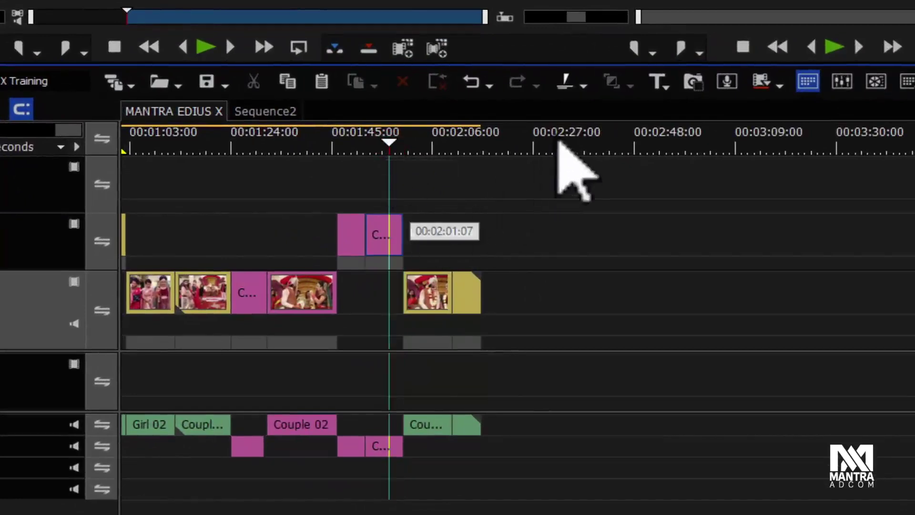
click(583, 84)
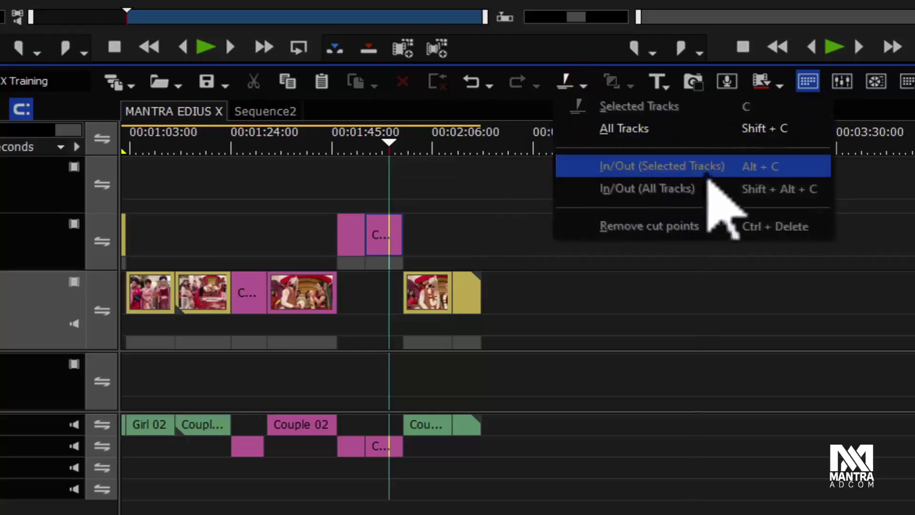
click(299, 151)
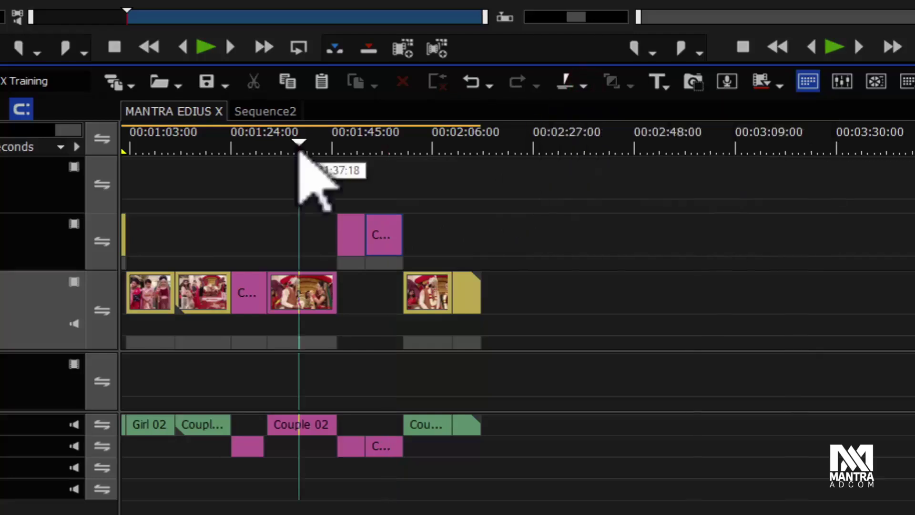
key(i)
click(428, 152)
key(o)
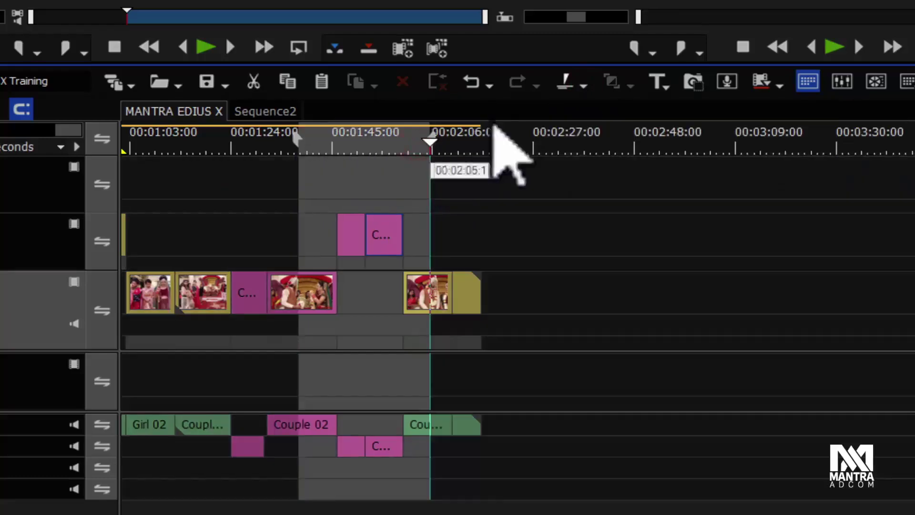
Cut the clips on all tracks at the In and Out points, and clear the selection
click(585, 85)
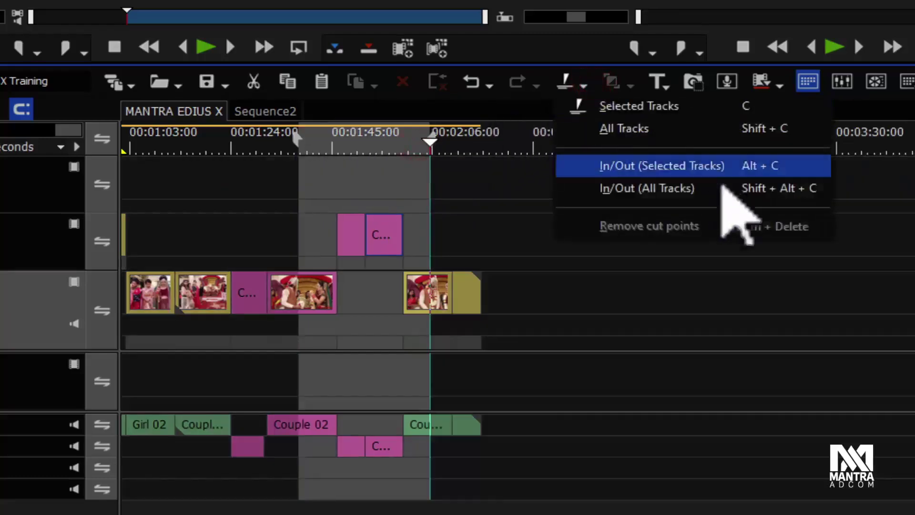
click(733, 189)
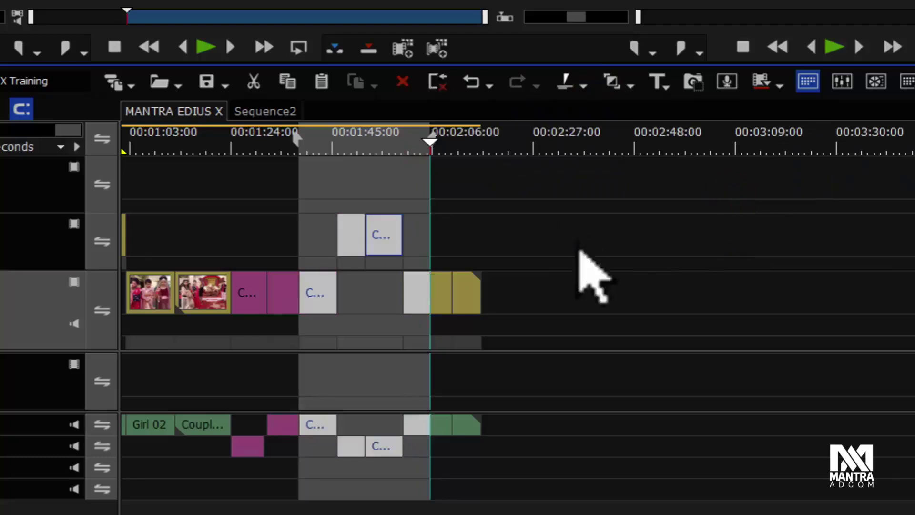
click(577, 244)
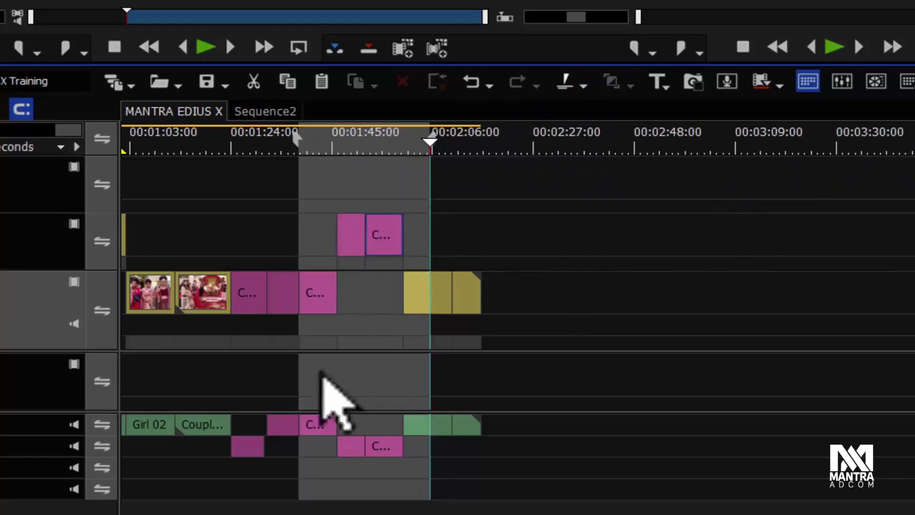
Select all clip pieces between the In and Out points, move them into the empty area after the last clip, and undo the move
drag(382, 143, 378, 193)
drag(316, 197, 442, 507)
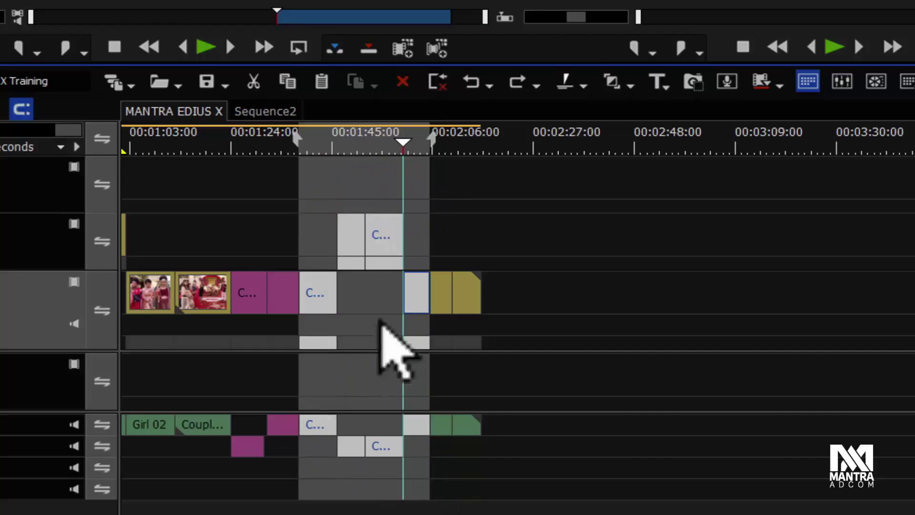
click(384, 232)
drag(384, 231, 844, 292)
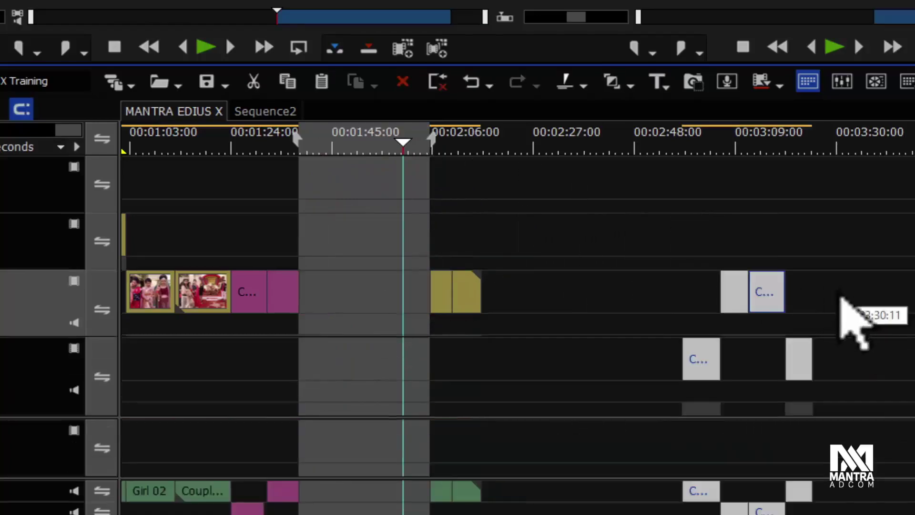
key(ctrl+z)
click(501, 199)
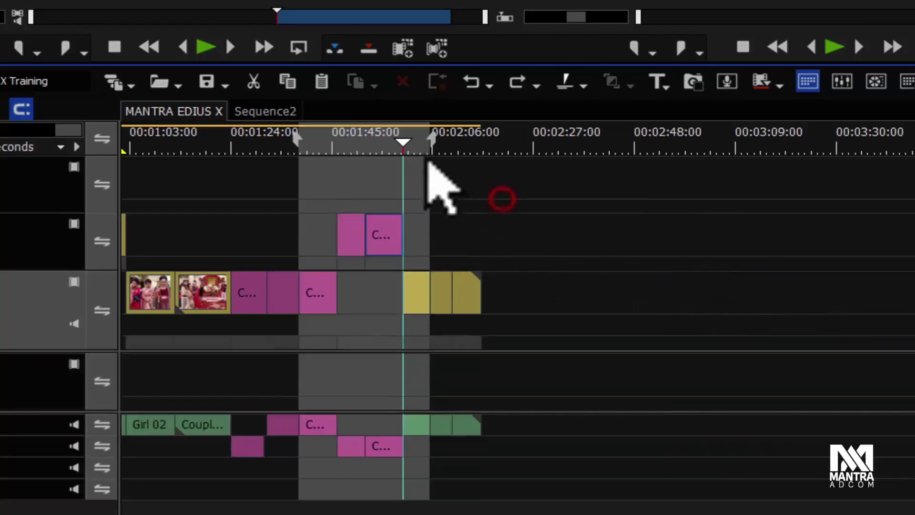
Select the split clips from Couple 02 through Couple 03 on tracks 1 VA and 2 V, and remove their cut points
click(177, 143)
drag(157, 150, 336, 183)
click(583, 86)
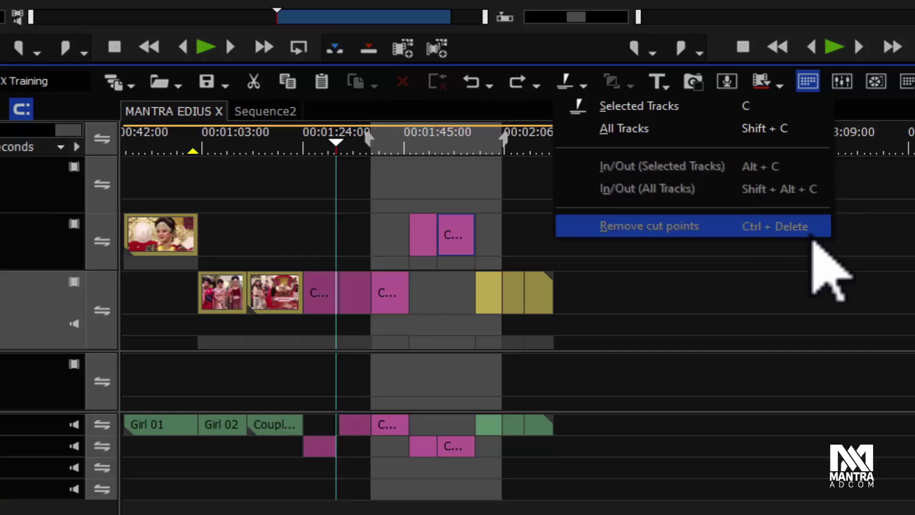
click(388, 231)
click(371, 290)
click(596, 205)
drag(631, 188, 436, 352)
drag(351, 198, 522, 478)
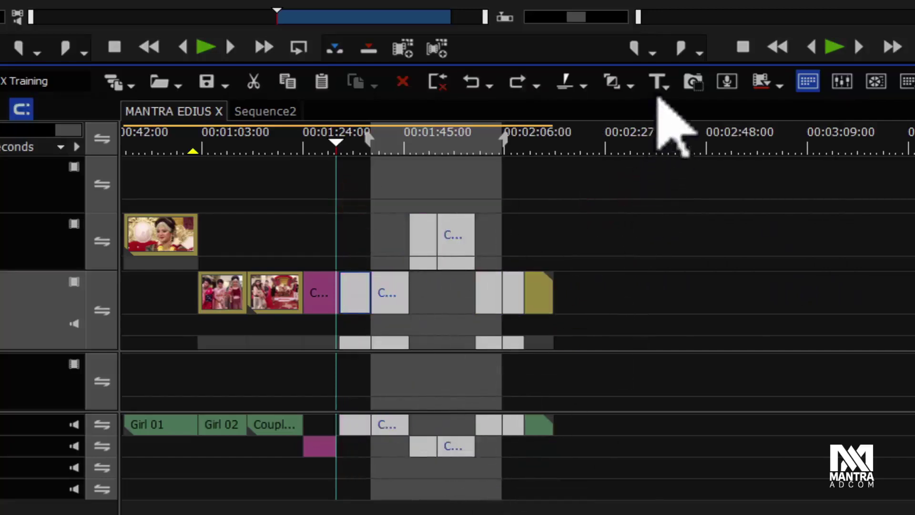
click(583, 86)
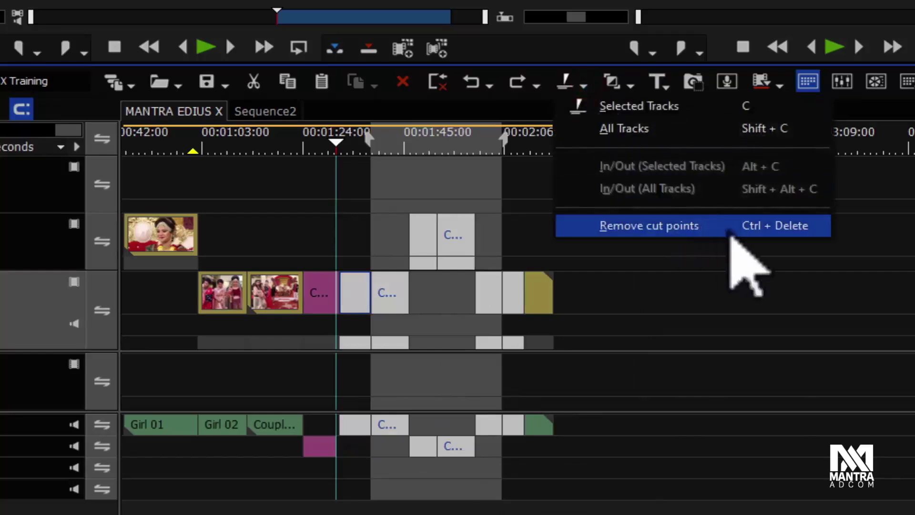
click(734, 230)
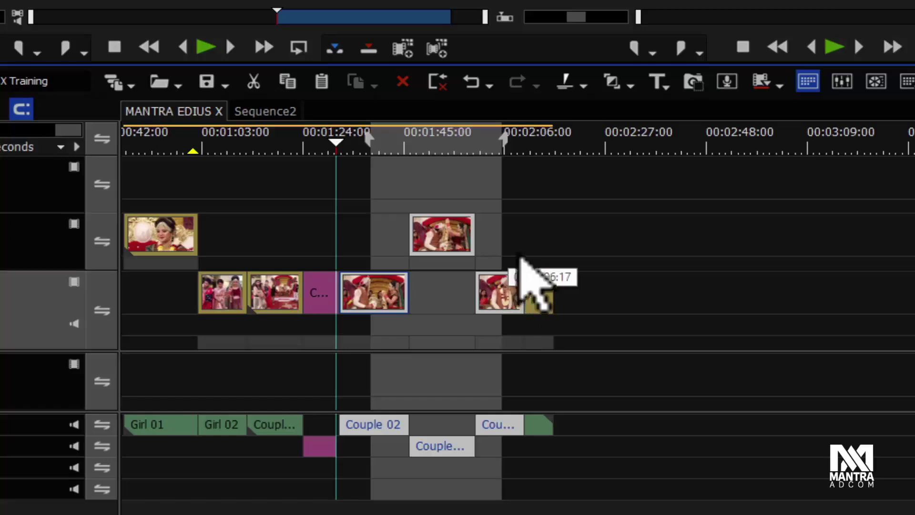
Review the available cut point commands, and clear the clip selection
click(584, 85)
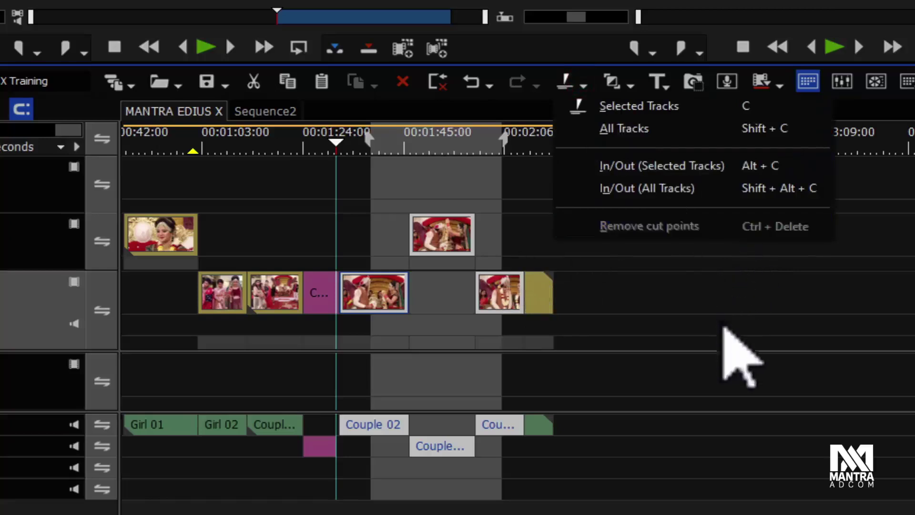
click(719, 320)
click(666, 357)
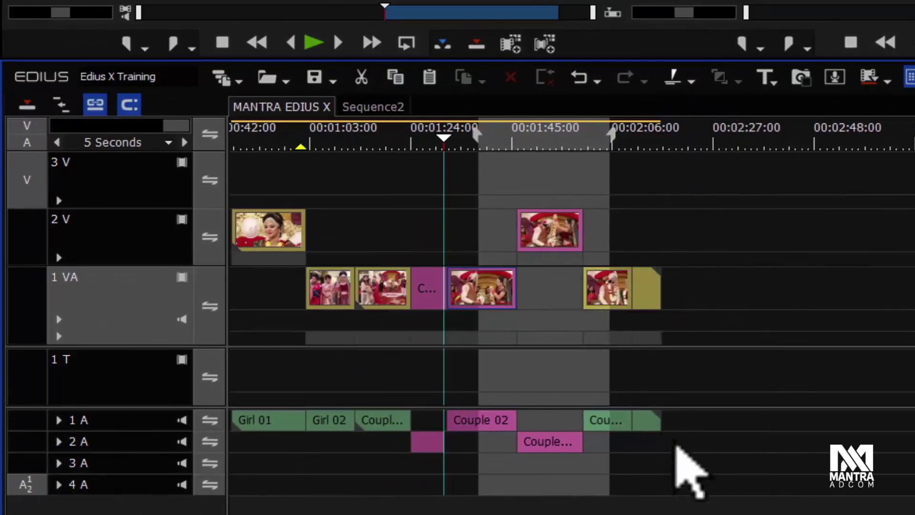
Select only the audio of Couple 03 and the last clip on track 1 A, delete it, and undo the deletion
click(619, 420)
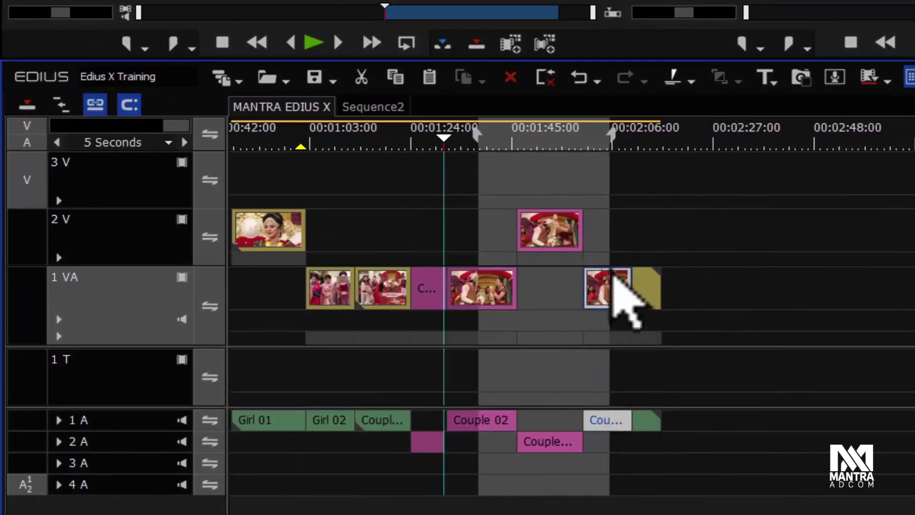
click(95, 105)
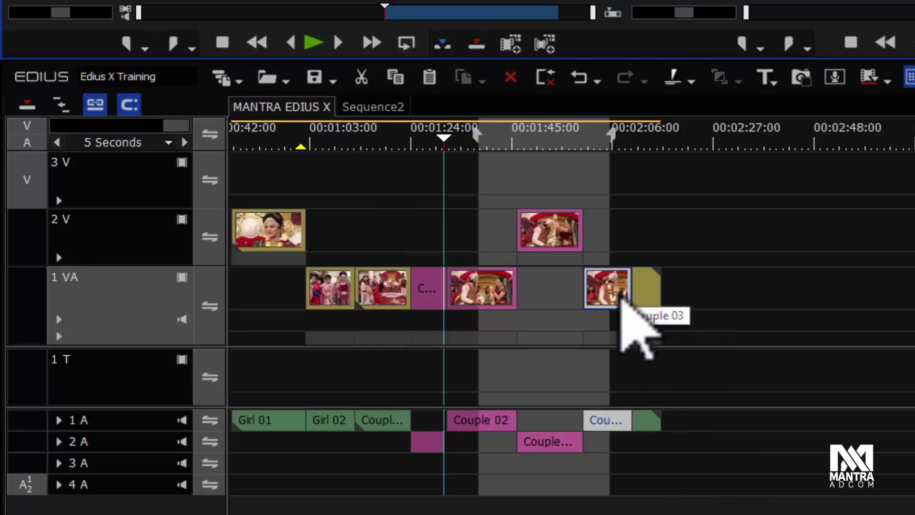
drag(696, 416, 603, 418)
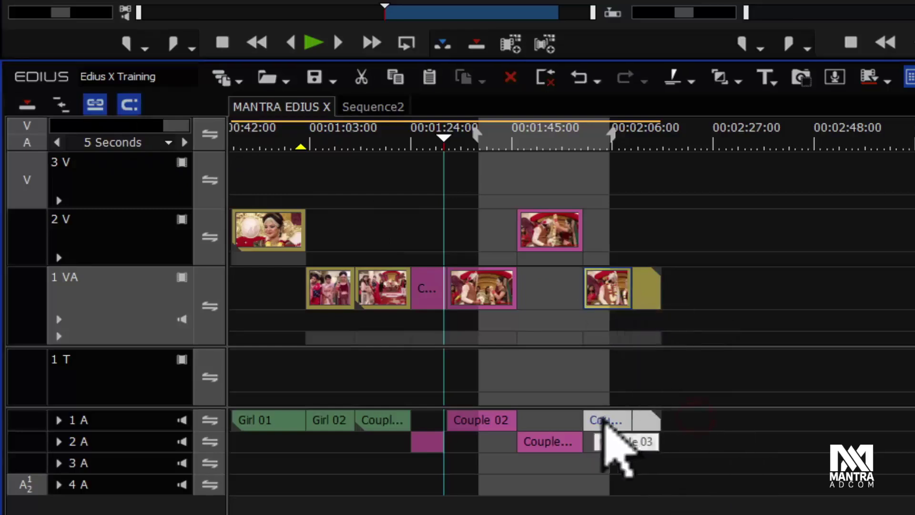
key(Delete)
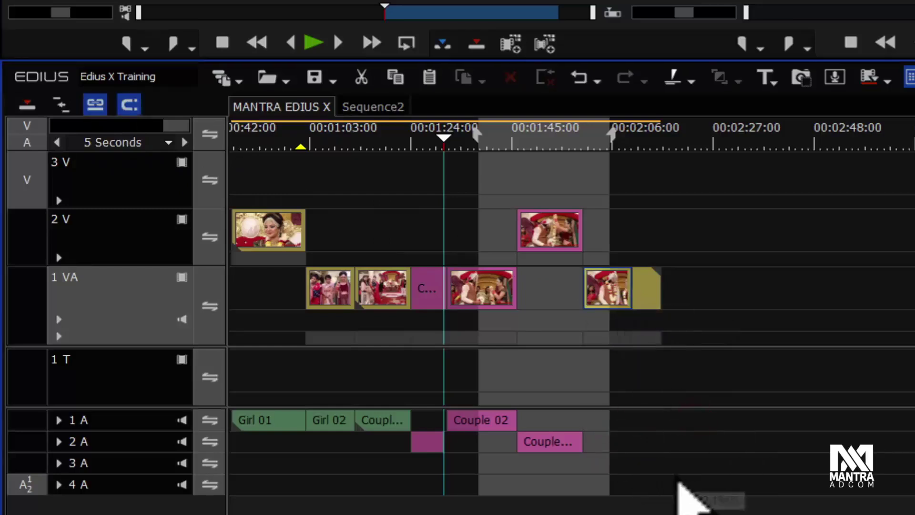
key(ctrl+z)
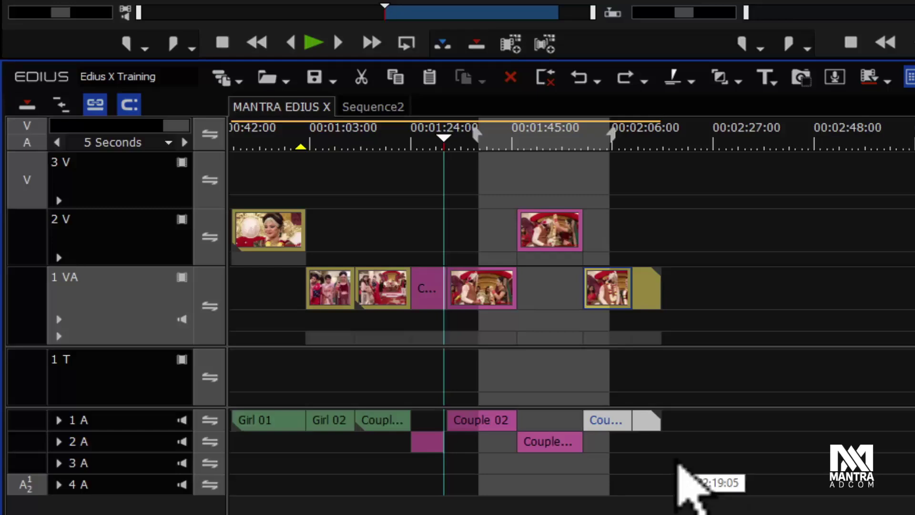
Place the playhead at about 00:01:24, the start of the clip before Couple 02 on track 1 VA
drag(445, 139, 409, 157)
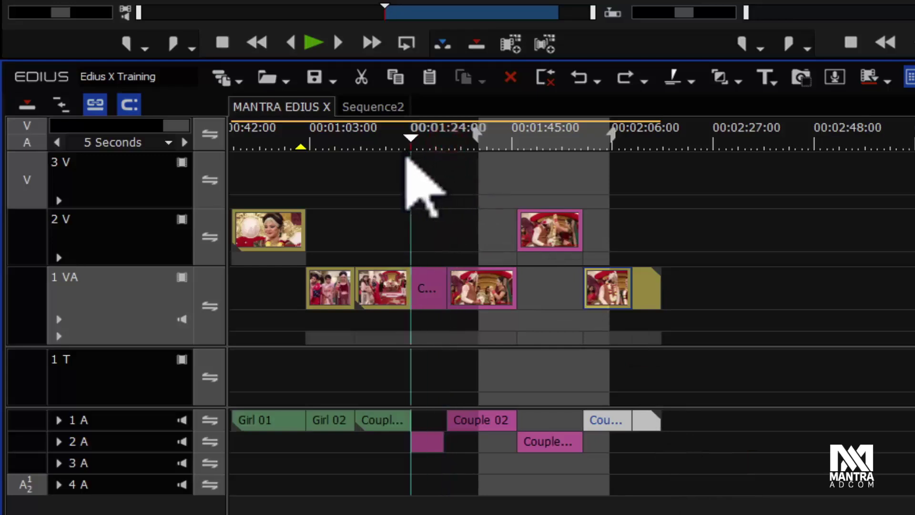